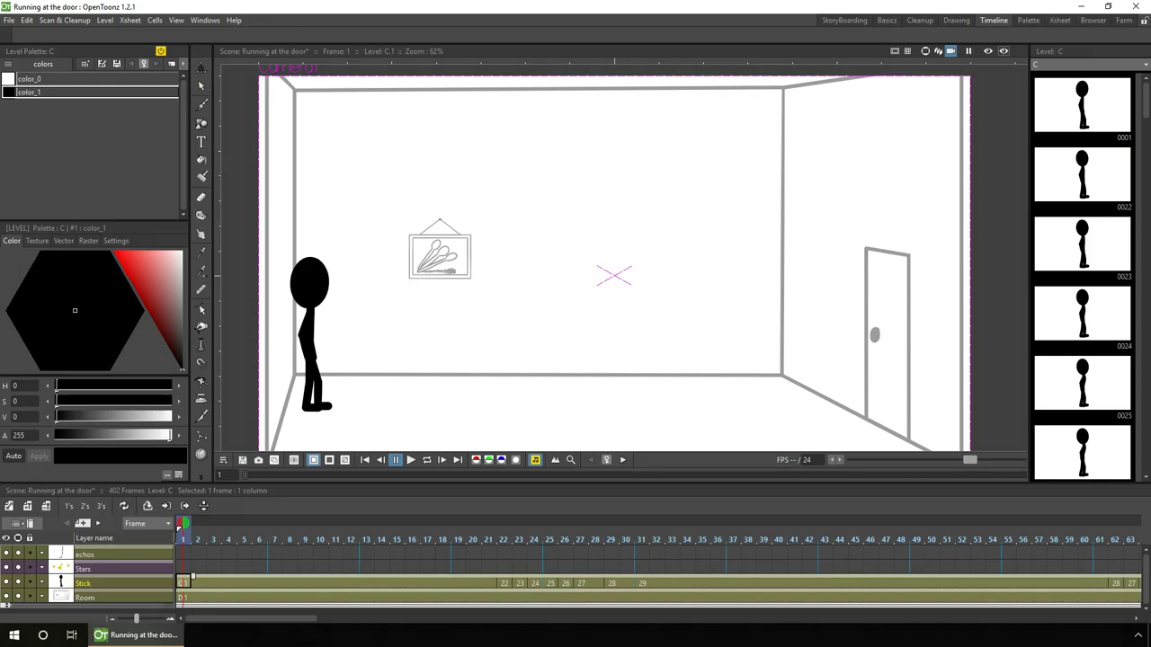
Open the render Output Settings window
key("ctrl+o")
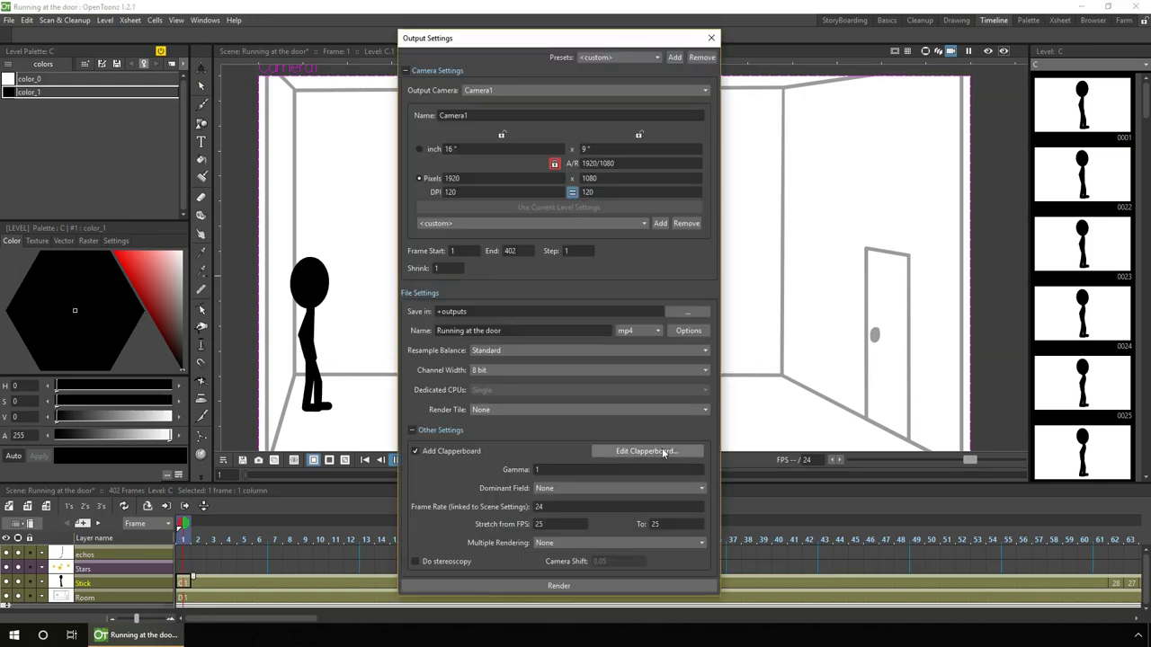
left_click(662, 451)
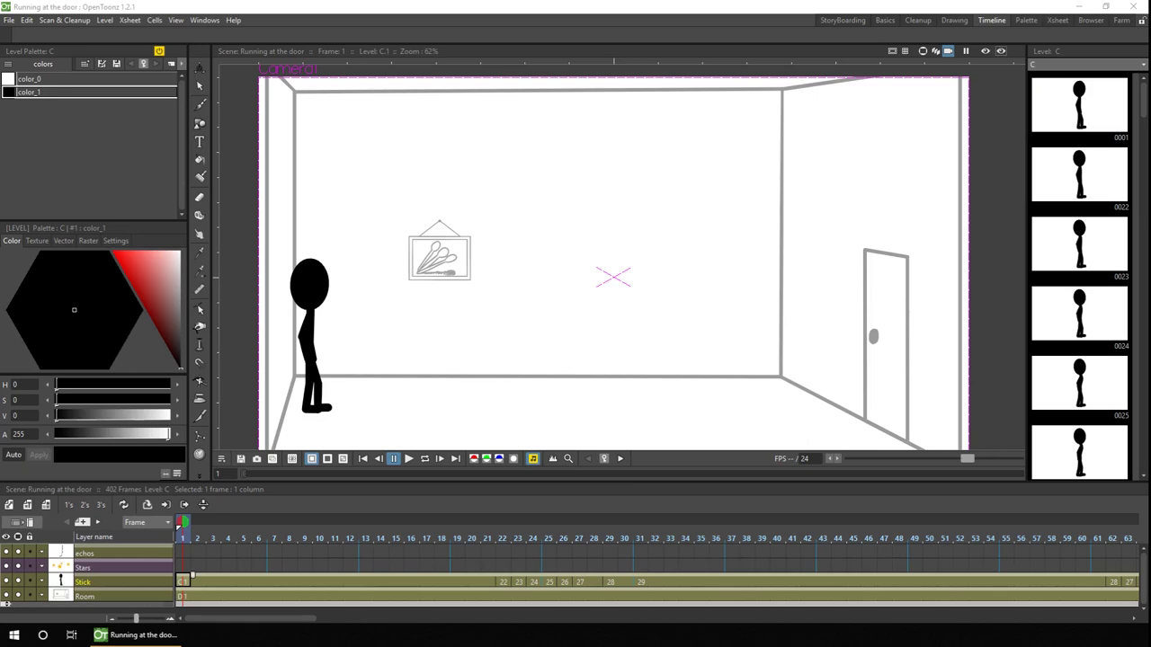
left_click(9, 20)
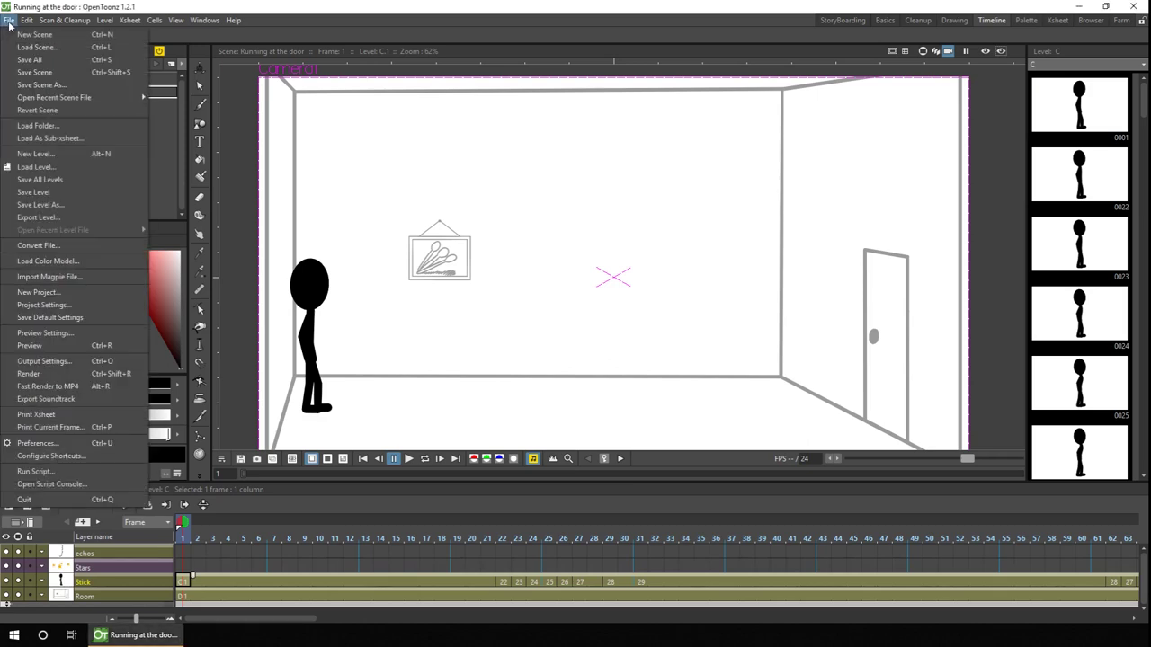
key("Escape")
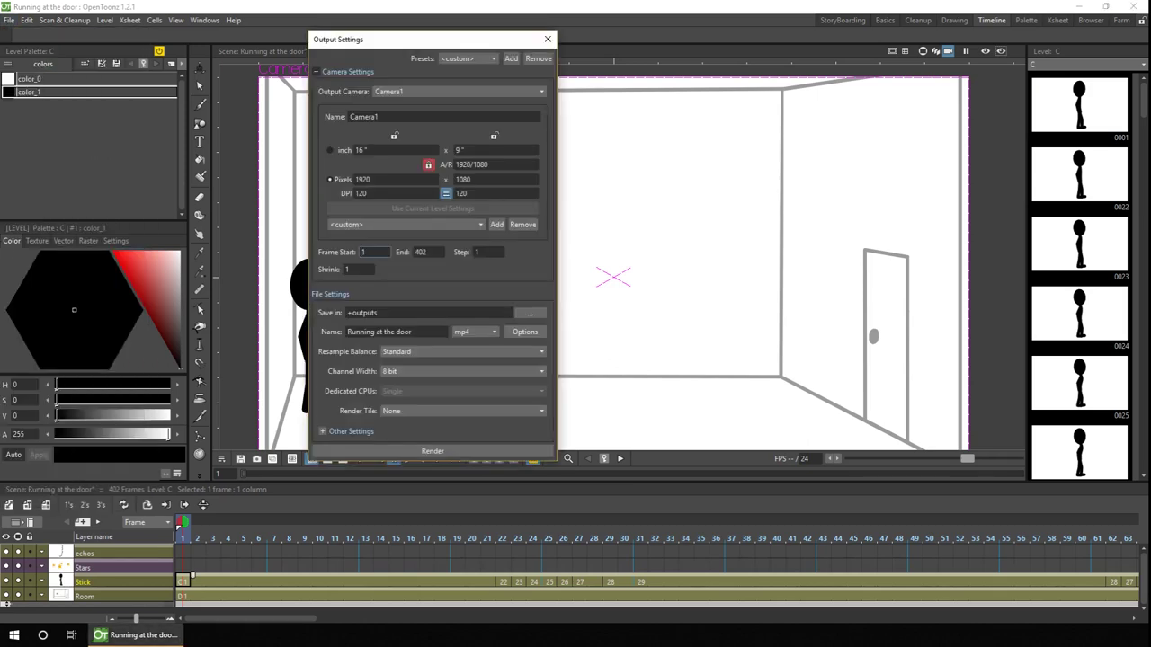
Keep mp4 output, enable Add Clapperboard under Other Settings and open Edit Clapperboard
left_click(324, 432)
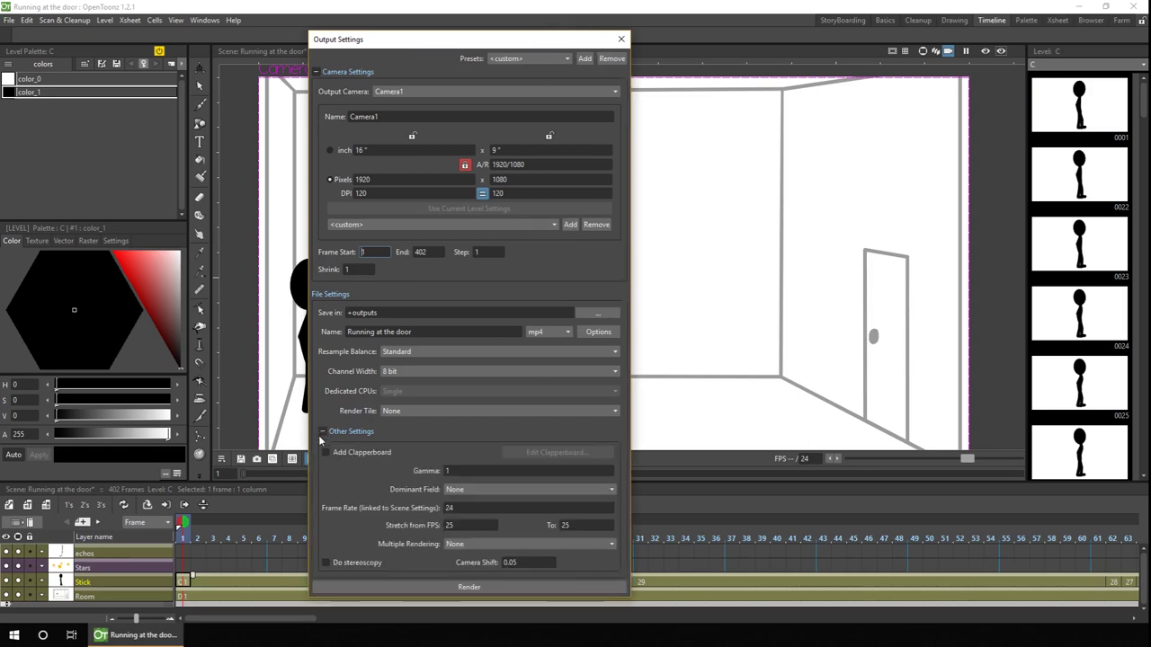
left_click(564, 334)
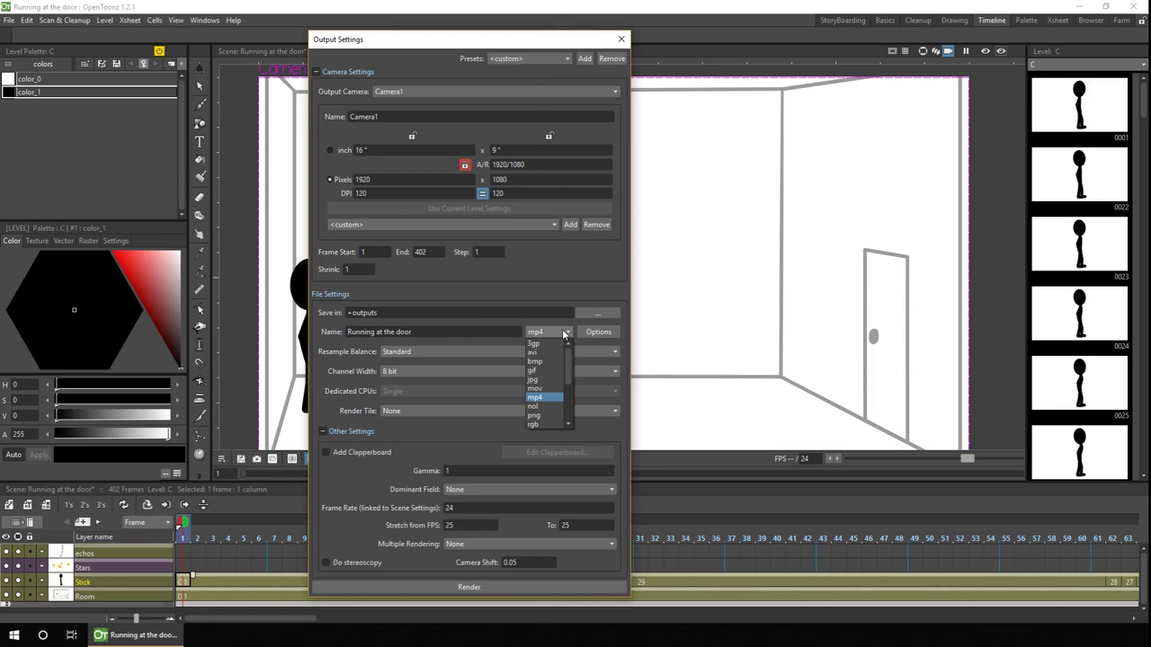
left_click(560, 334)
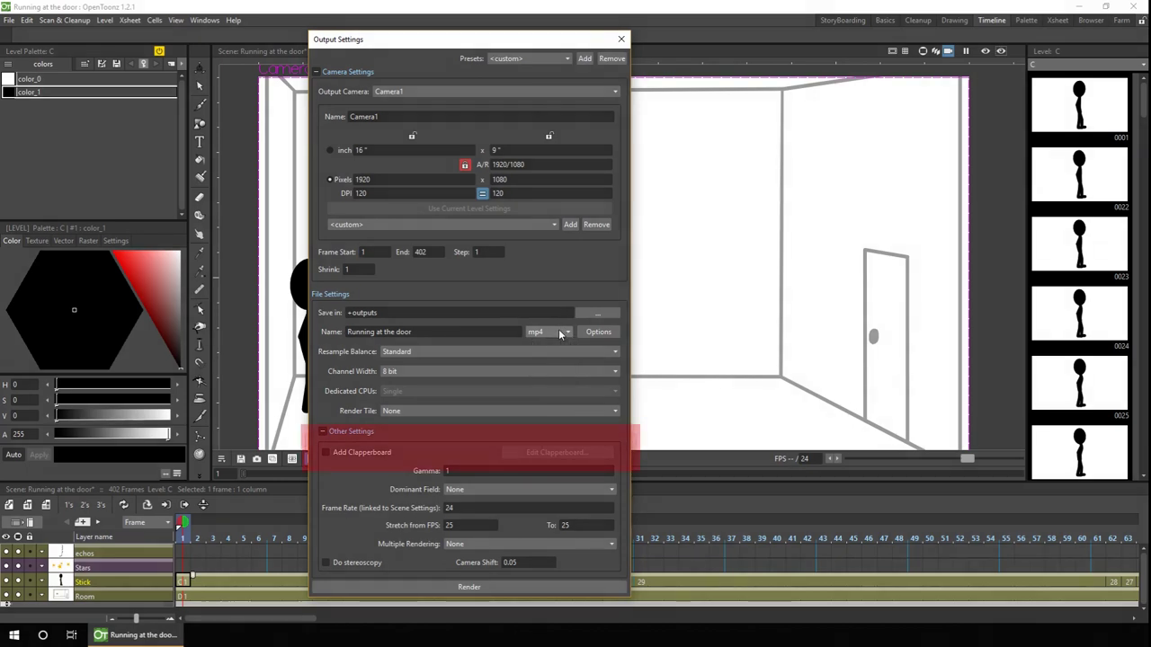
left_click(326, 454)
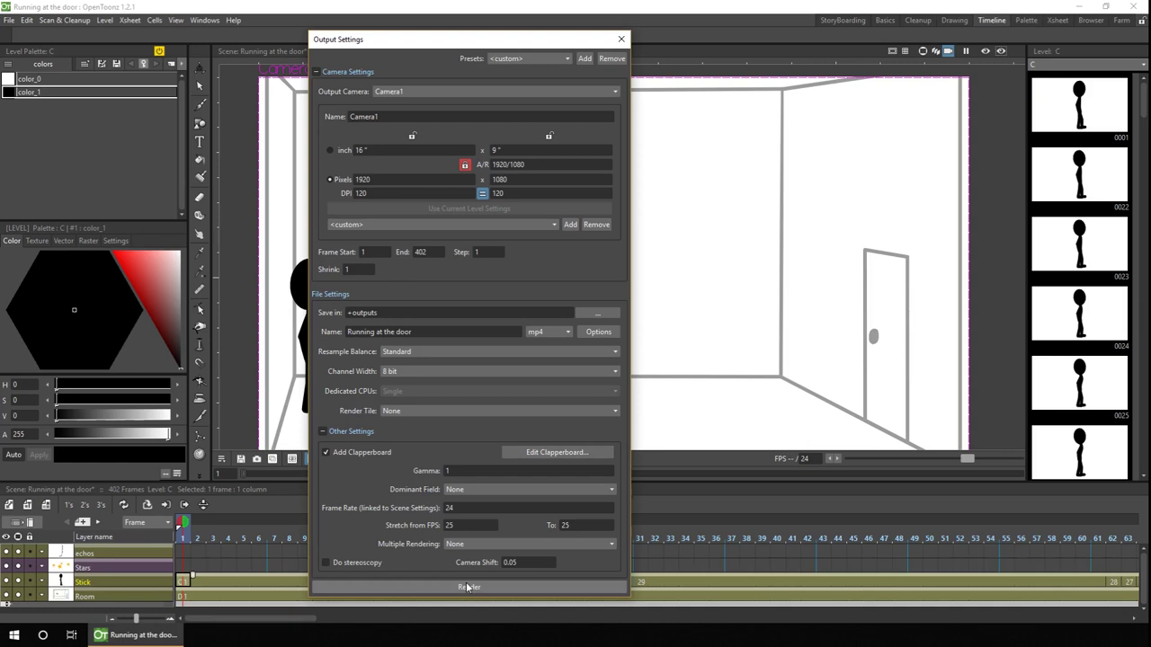
left_click(560, 451)
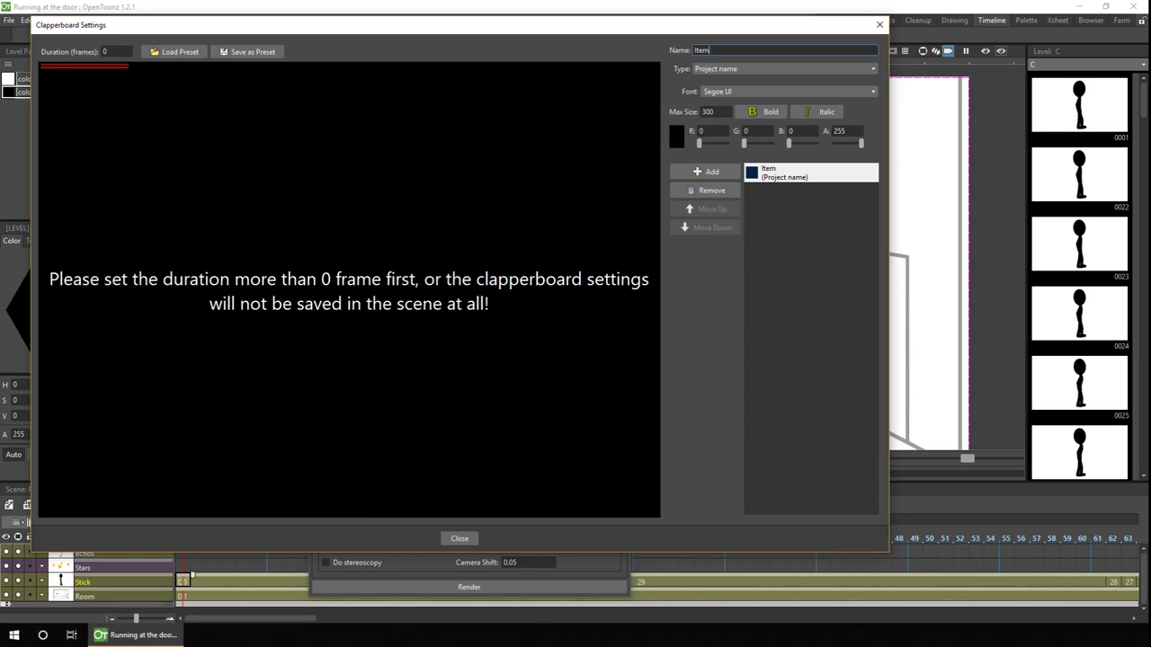
Set the clapperboard Duration to 72 frames
left_click(126, 51)
type("7")
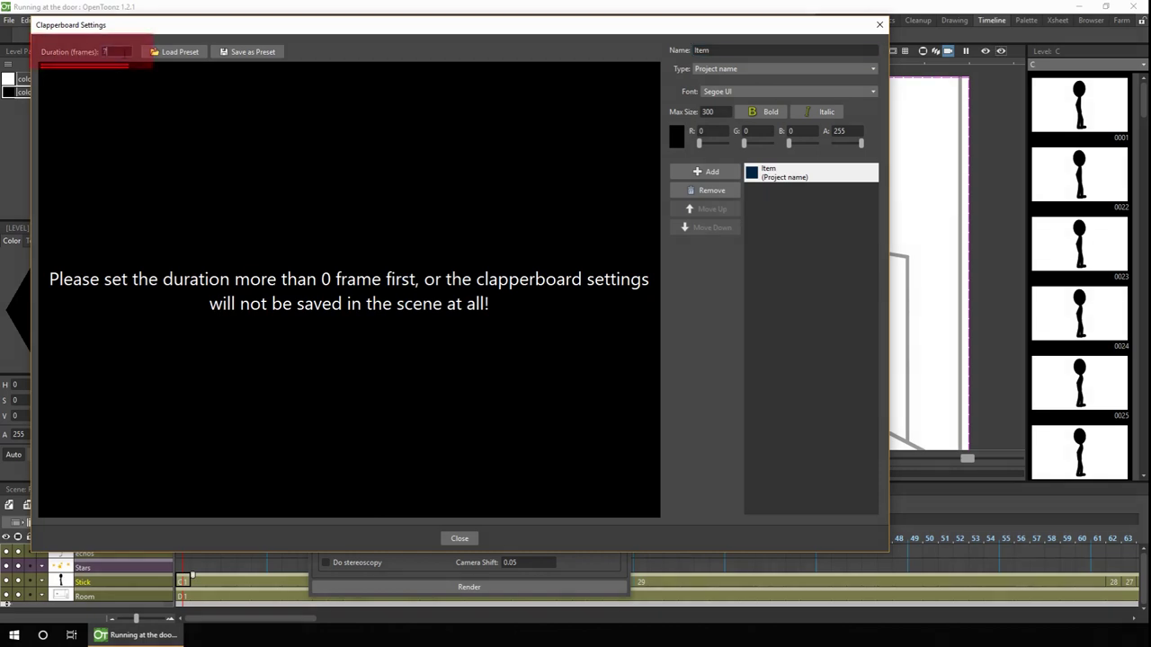
type("2")
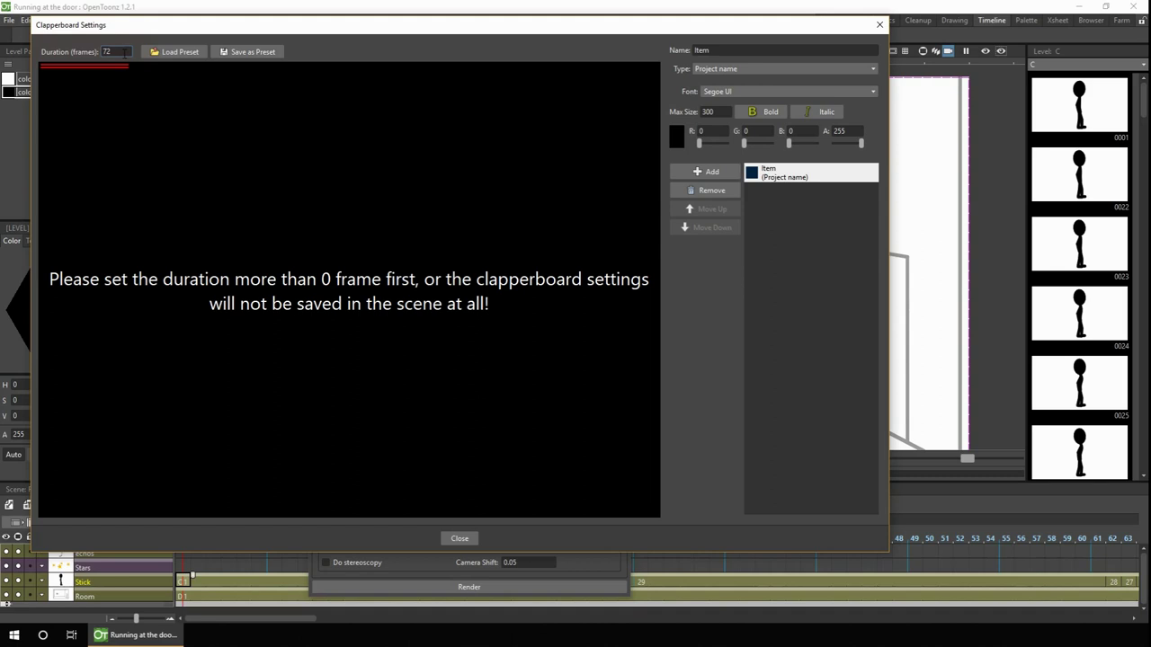
key("Return")
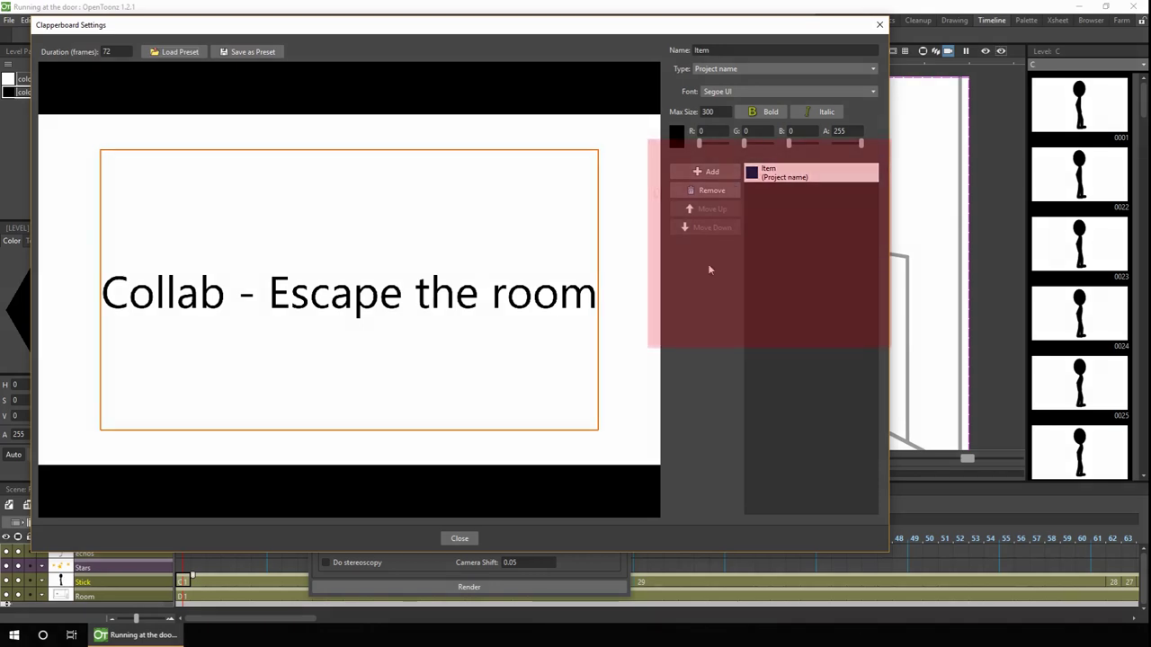
Add a new clapperboard item and set its type to Image
left_click(724, 173)
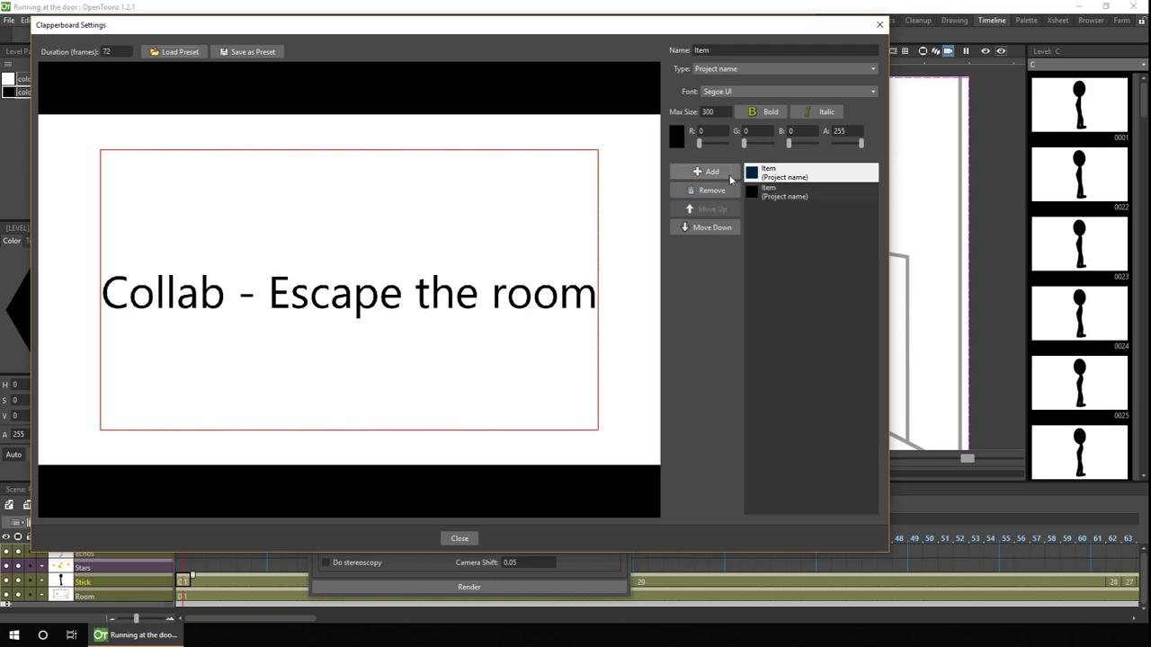
left_click(790, 177)
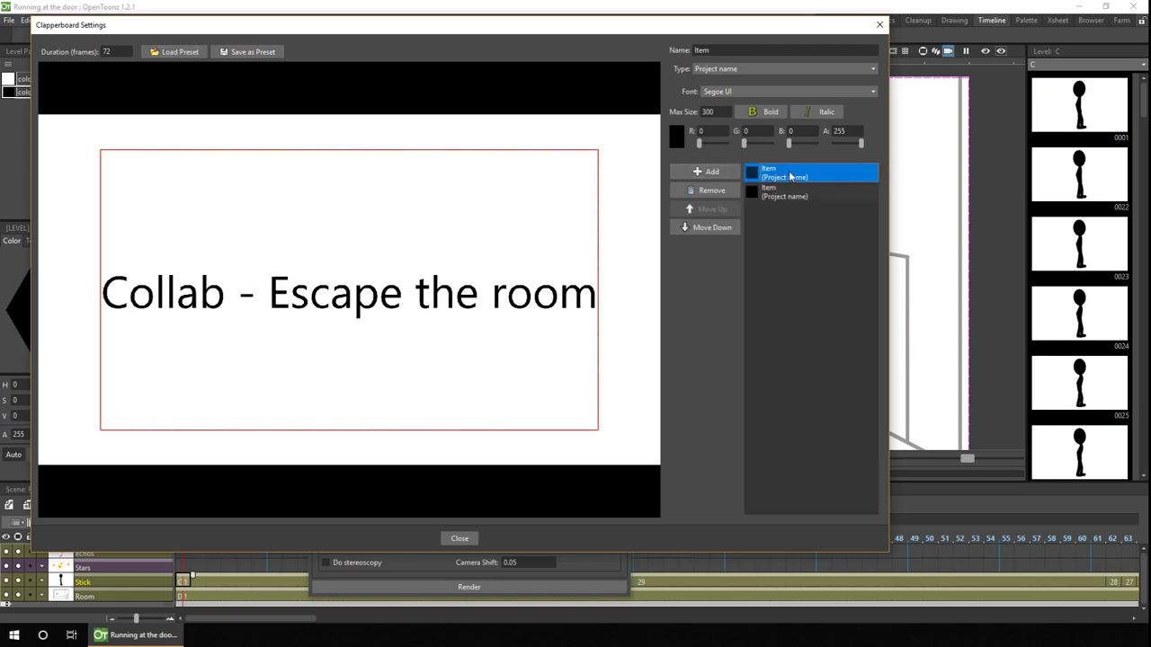
left_click(757, 65)
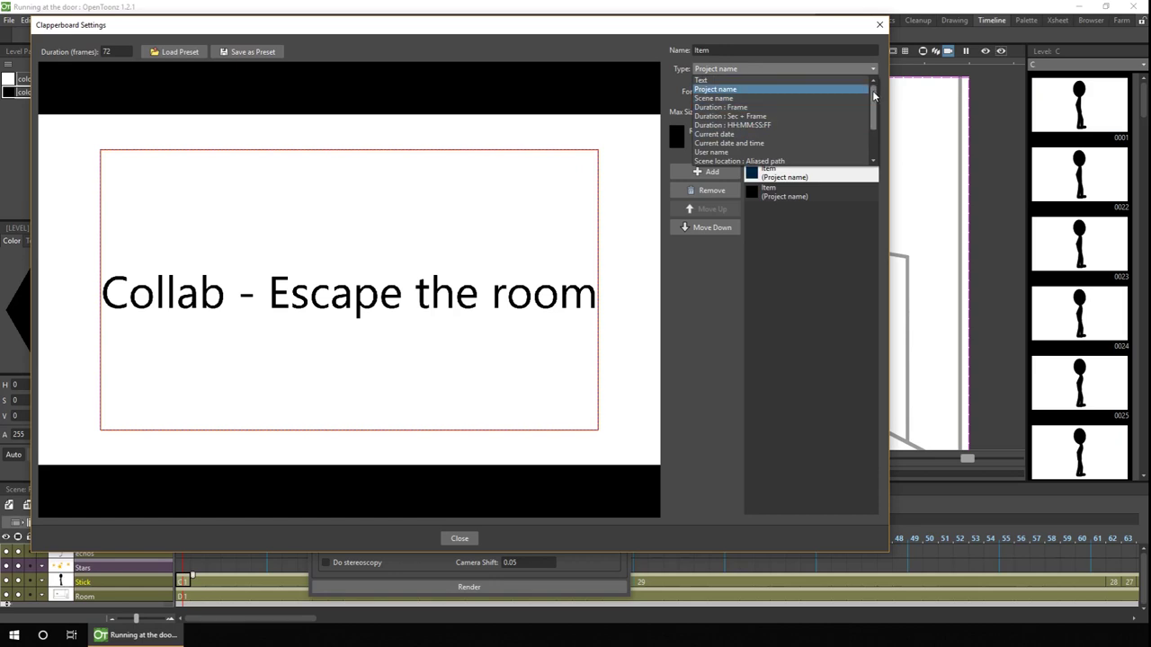
scroll(746, 144, "down", 2)
left_click(719, 162)
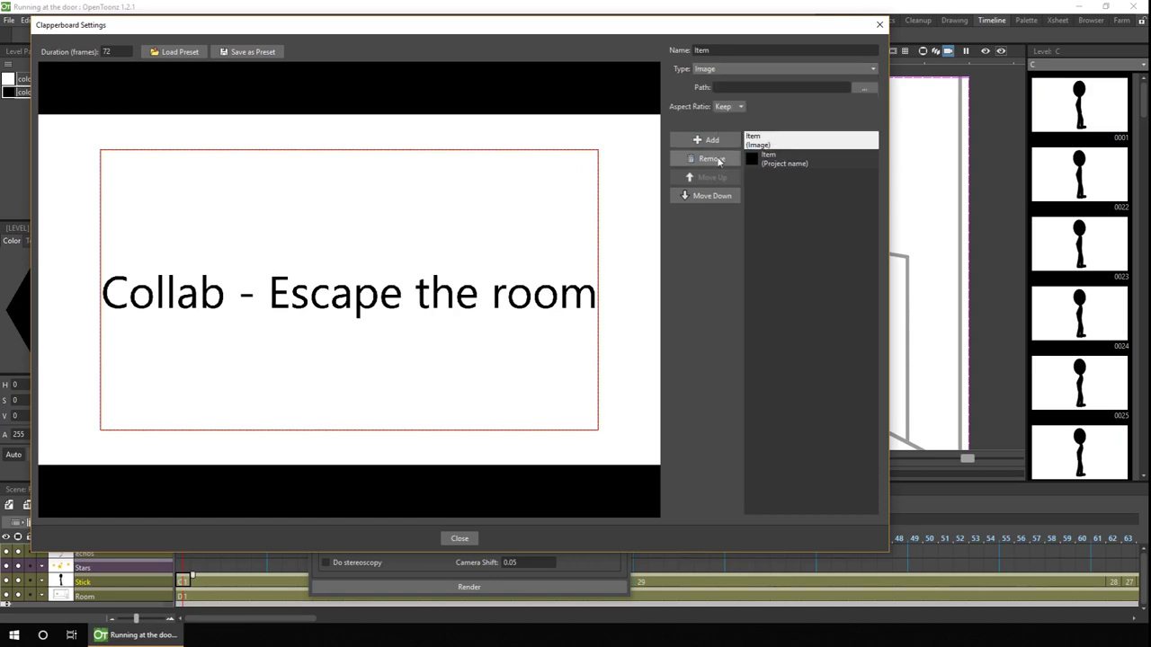
Load board1.png from Library > clapperboards > images as the item's image
left_click(865, 87)
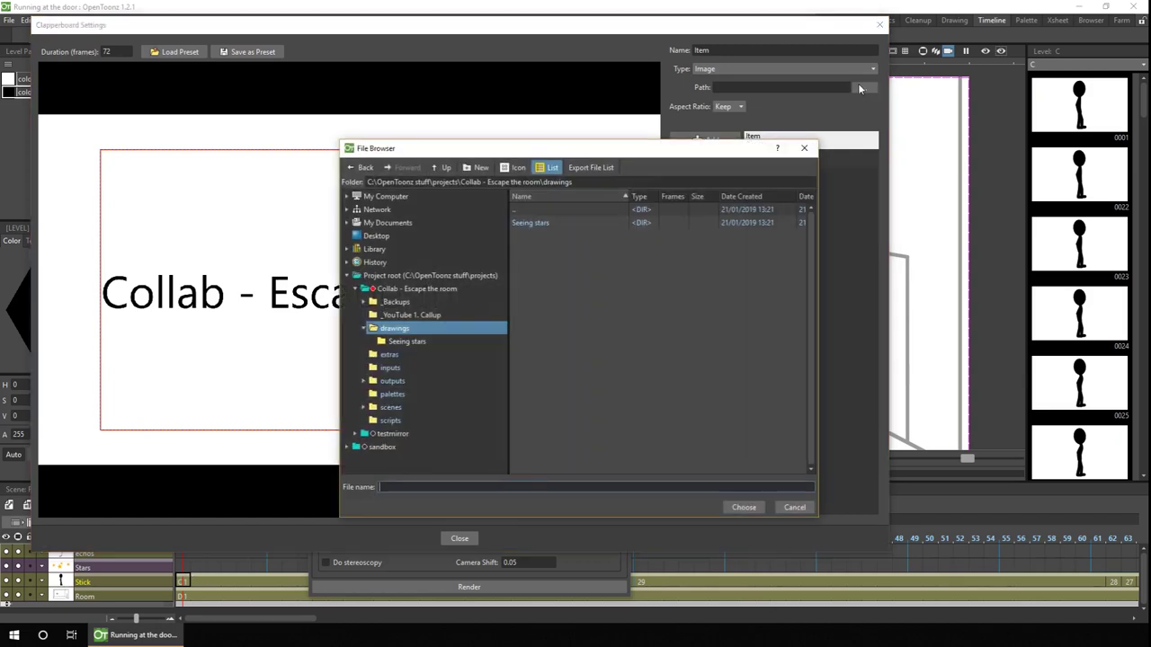
left_click(347, 249)
left_click(405, 263)
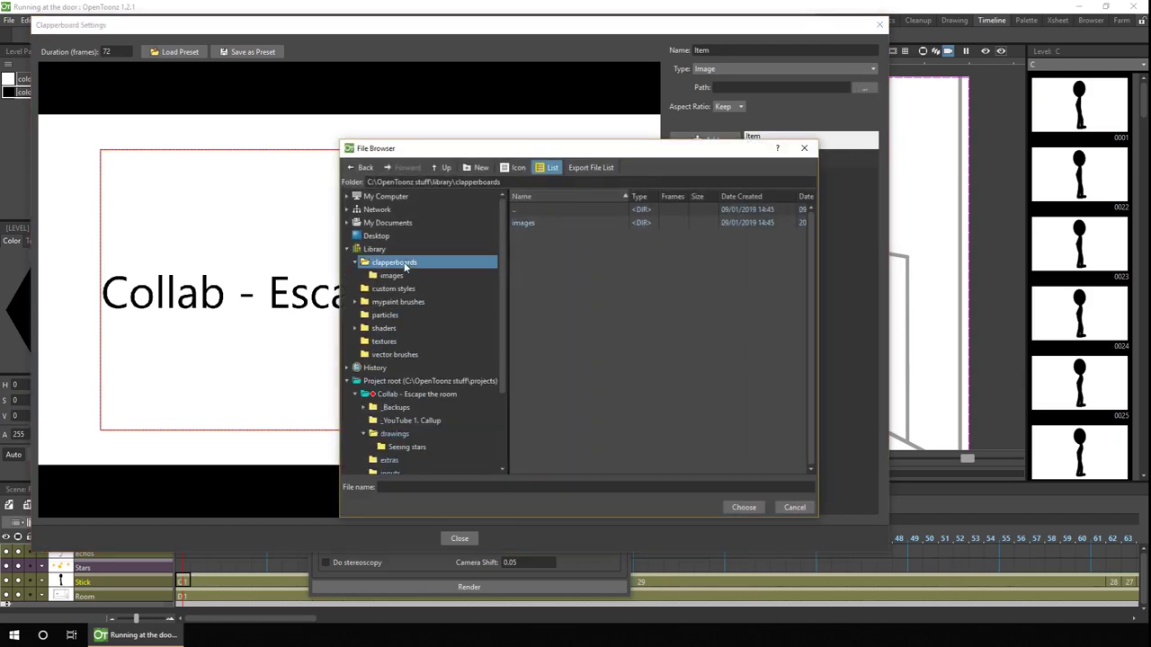
left_click(393, 278)
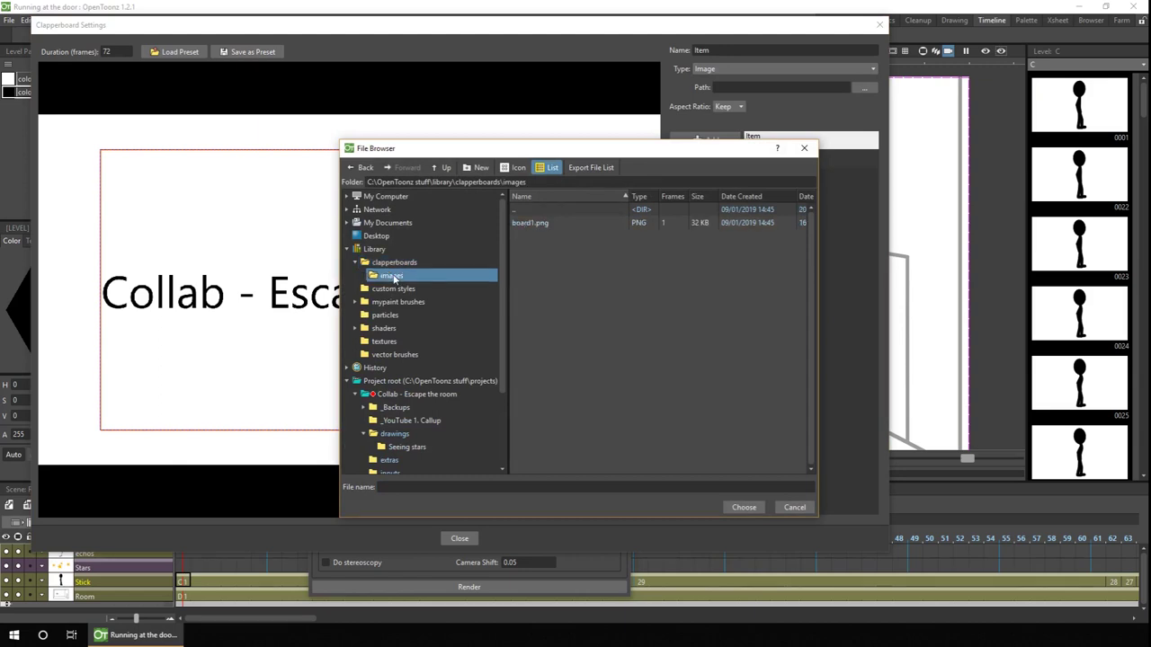
left_click(531, 224)
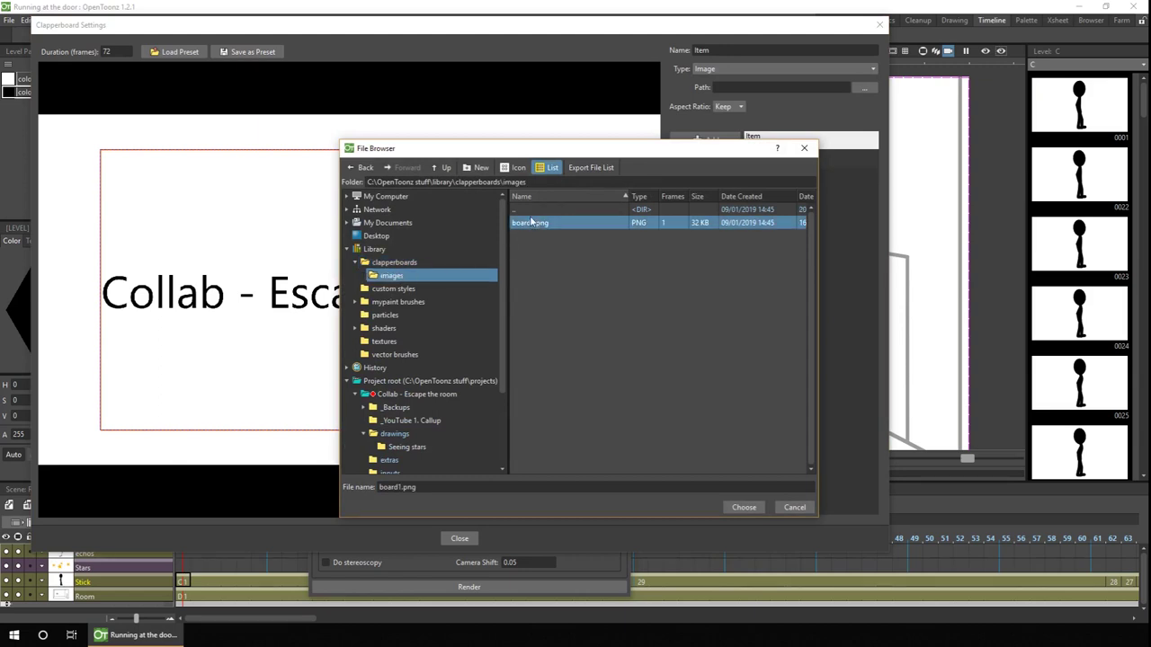
left_click(743, 509)
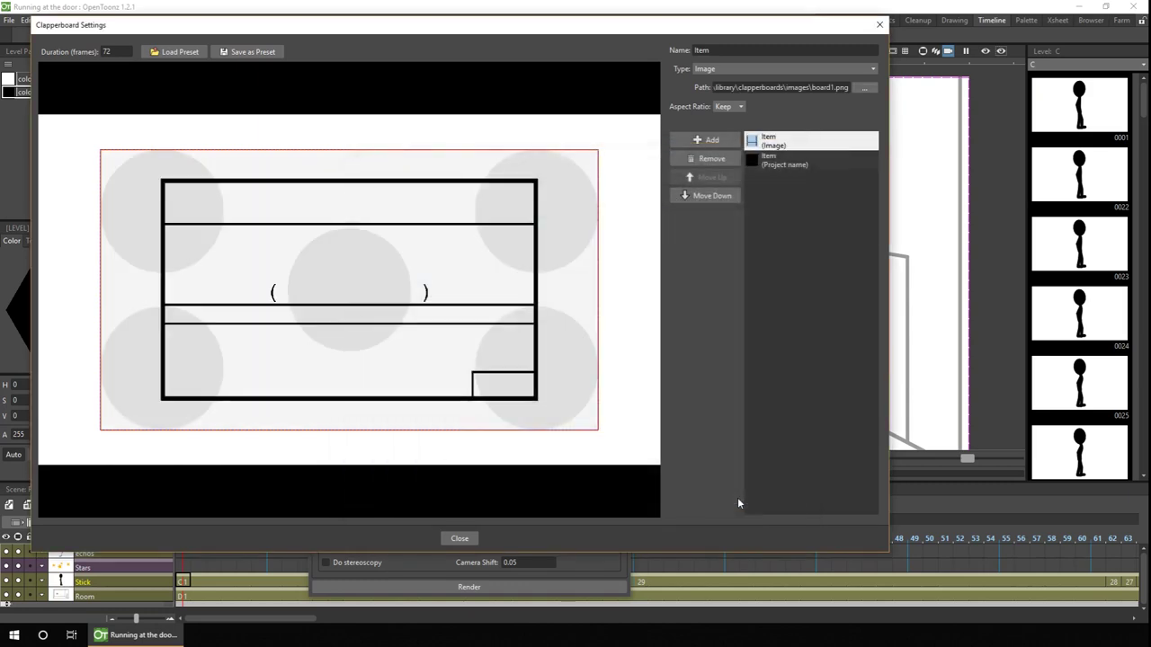
Resize the board image and layer it beneath the project-name title
mouse_move(591, 160)
left_mouse_down()
mouse_move(550, 170)
mouse_move(604, 174)
mouse_move(540, 182)
mouse_move(567, 180)
mouse_move(550, 173)
mouse_move(552, 158)
mouse_move(592, 136)
mouse_move(422, 244)
mouse_move(572, 159)
left_mouse_up()
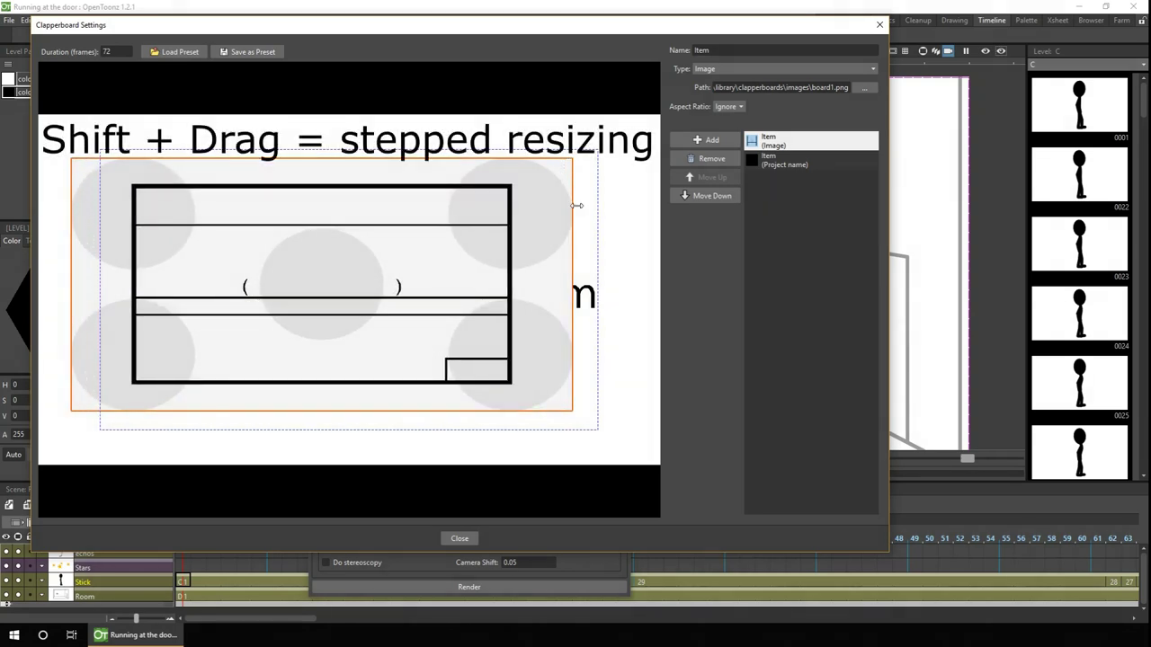
mouse_move(572, 210)
left_mouse_down()
mouse_move(386, 212)
mouse_move(558, 220)
left_mouse_up()
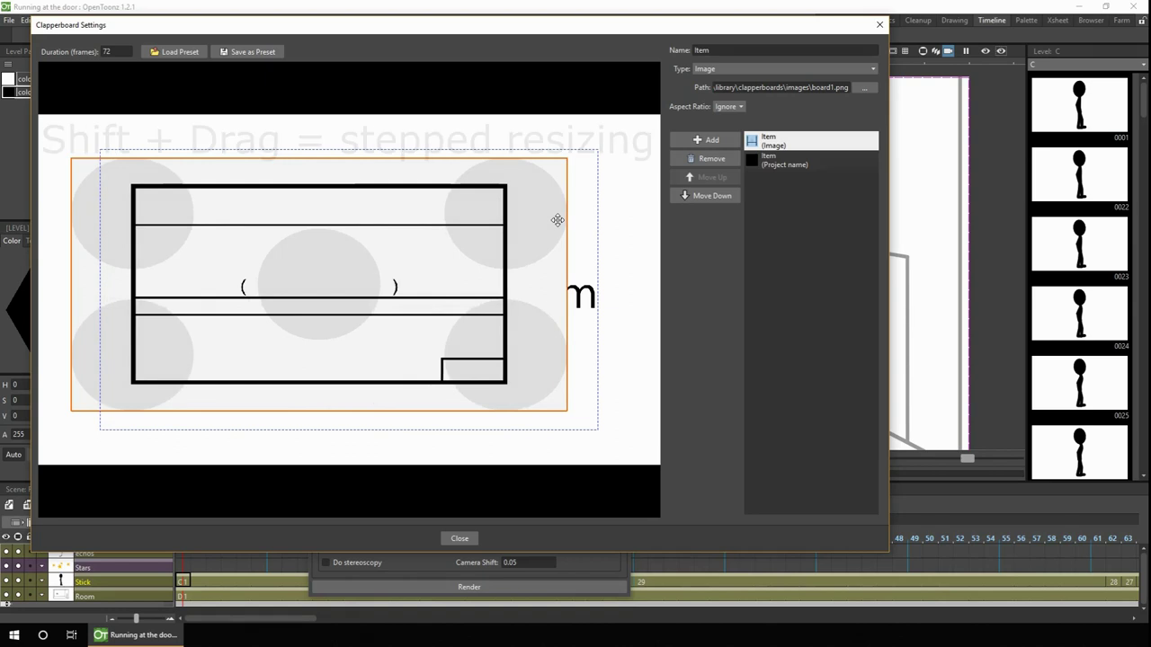
left_click(764, 142)
left_click(714, 195)
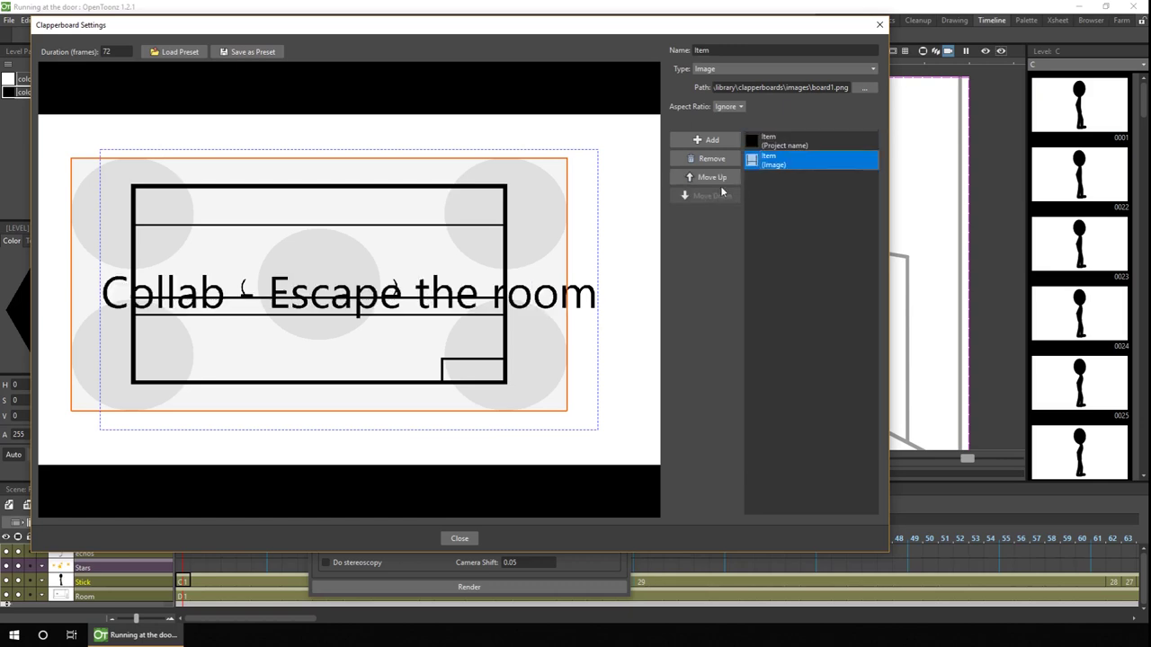
Move and shrink the 'Collab - Escape the room' title into the board's top row
left_click(782, 142)
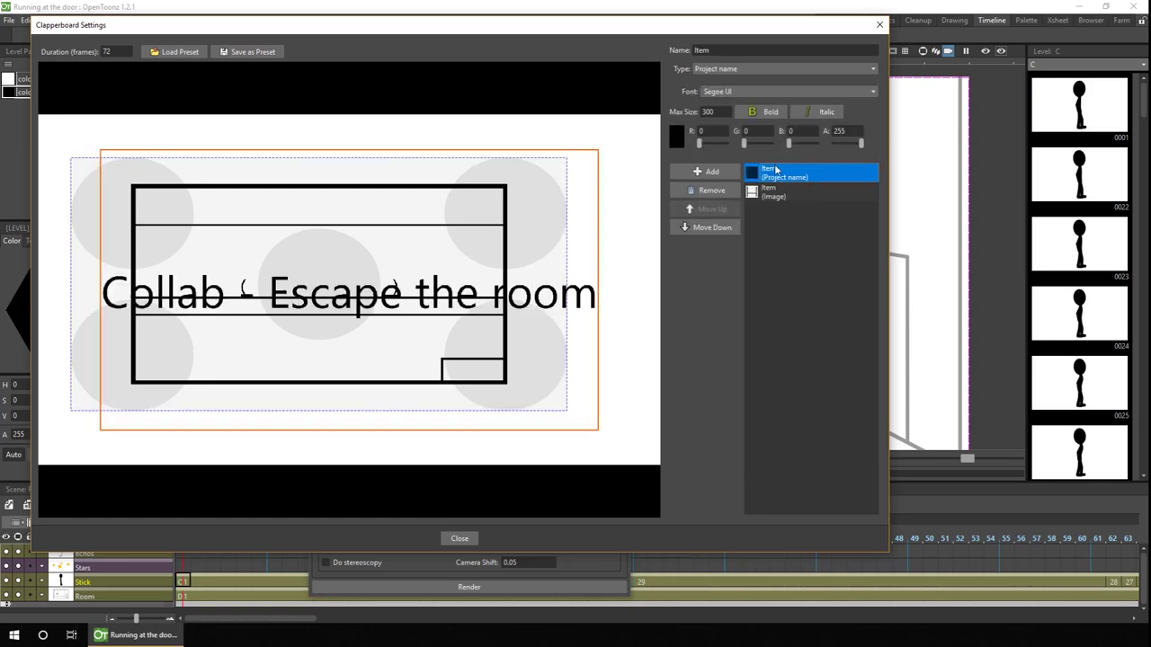
left_click_drag(341, 292, 329, 225)
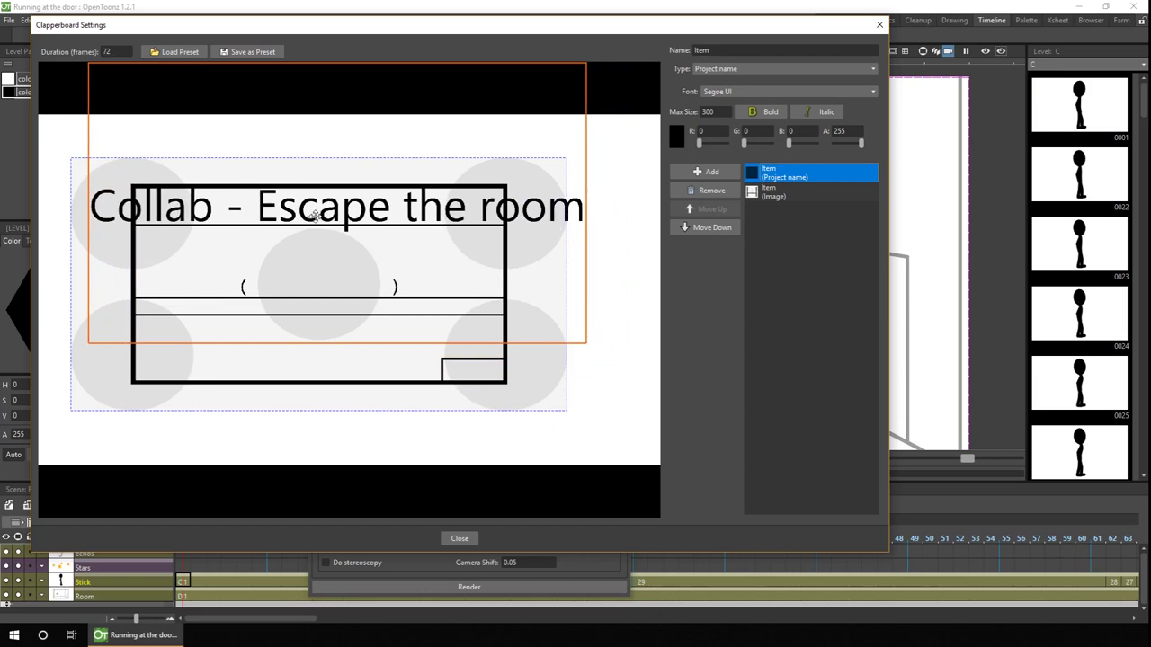
left_click_drag(586, 64, 502, 140)
left_click_drag(439, 208, 423, 211)
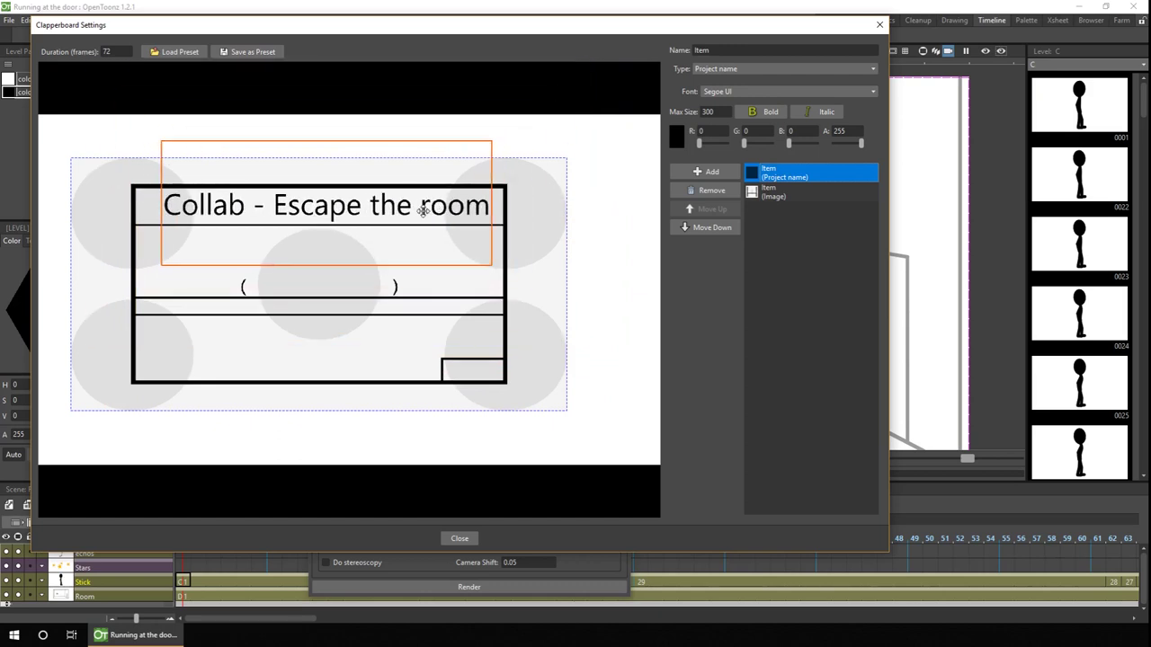
Make the item a Text item reading 'Blah' with maximum size 50
left_click(796, 69)
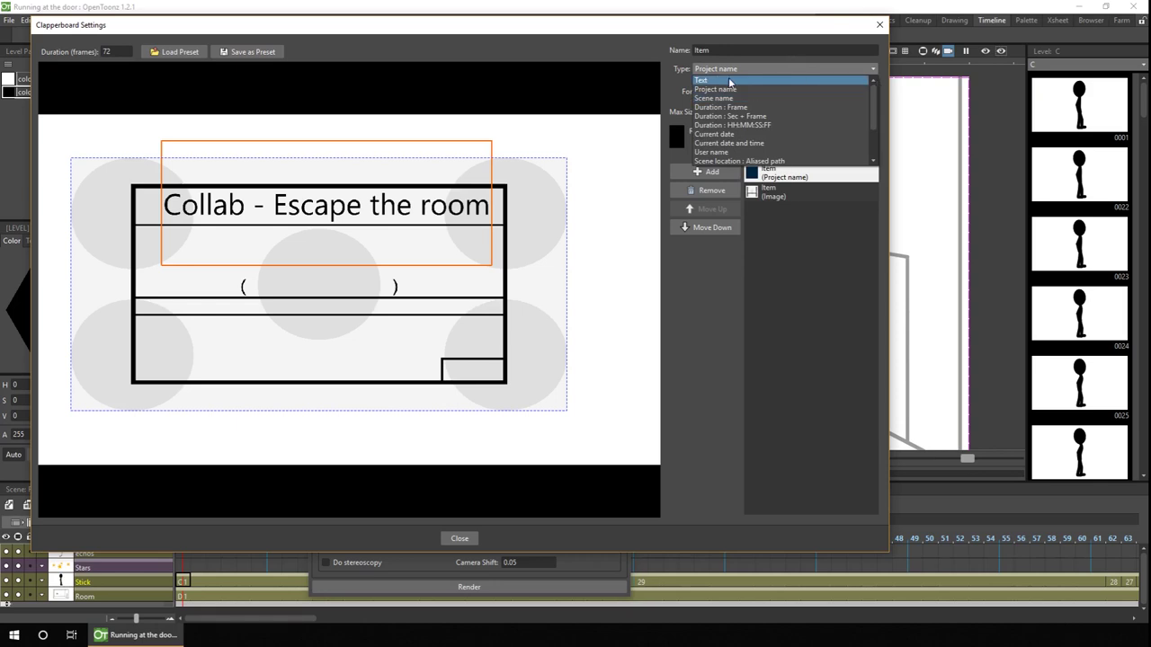
left_click(731, 80)
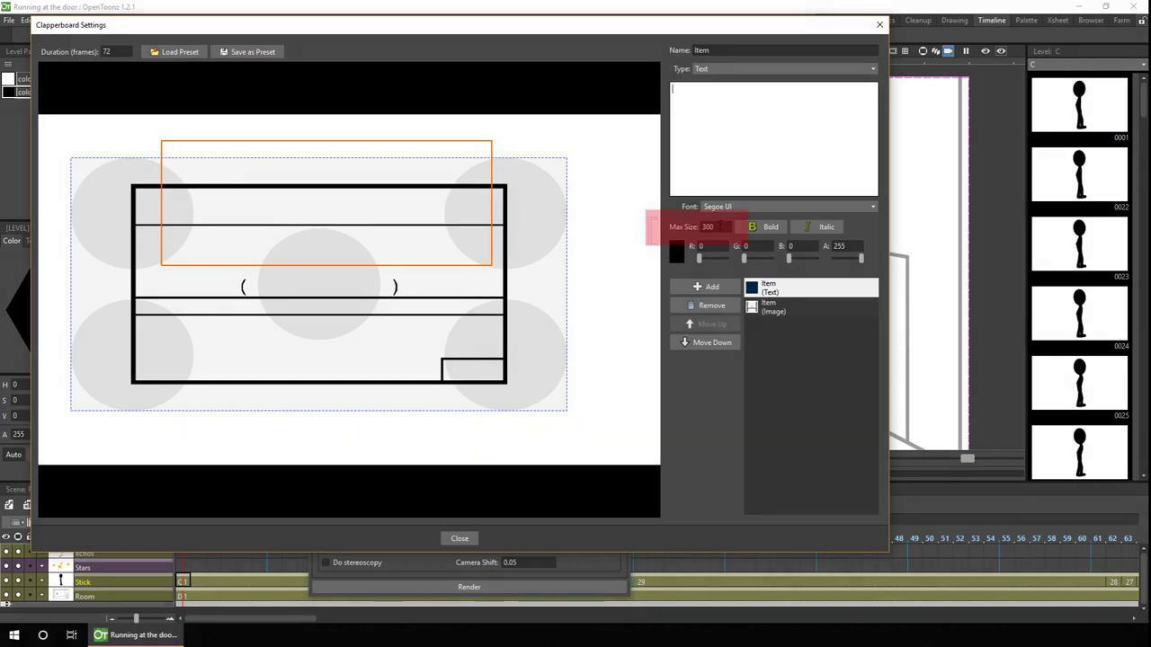
type("Blah")
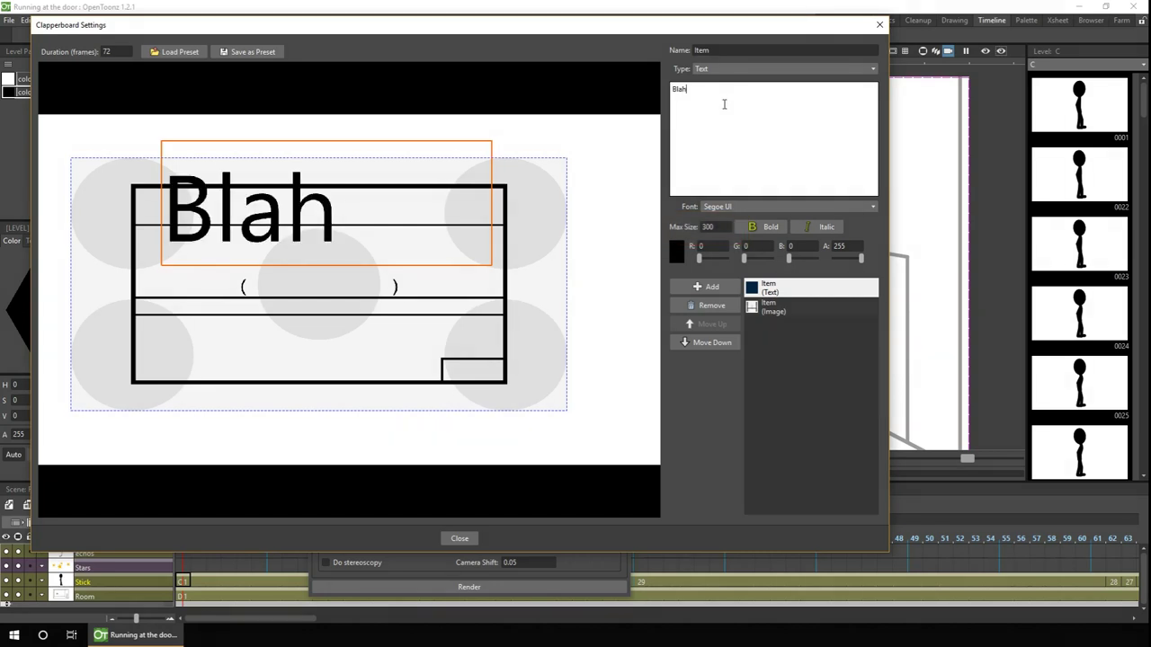
double_click(709, 226)
type("50")
key("Return")
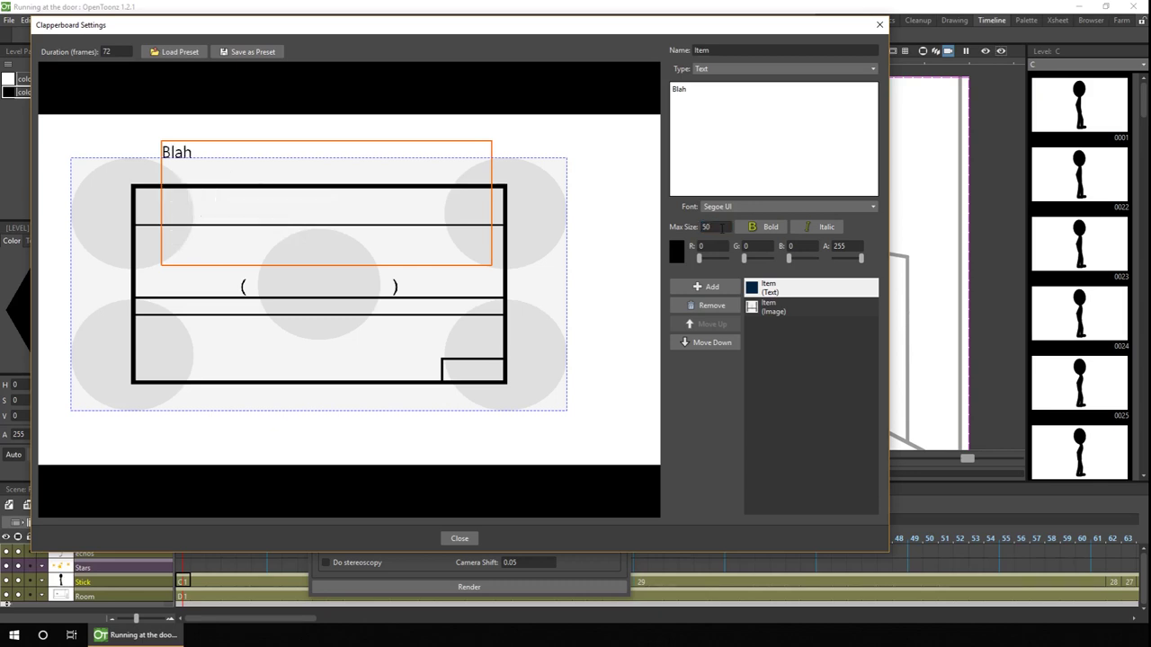
Extend the text into repeated 'blah' words broken across three lines
type("blah")
double_click(717, 92)
key("ctrl+c")
key("ctrl+v")
key("ctrl+v")
key("ctrl+v")
key("ctrl+v")
key("ctrl+v")
key("ctrl+v")
key("ctrl+v")
key("ctrl+v")
key("ctrl+v")
key("ctrl+v")
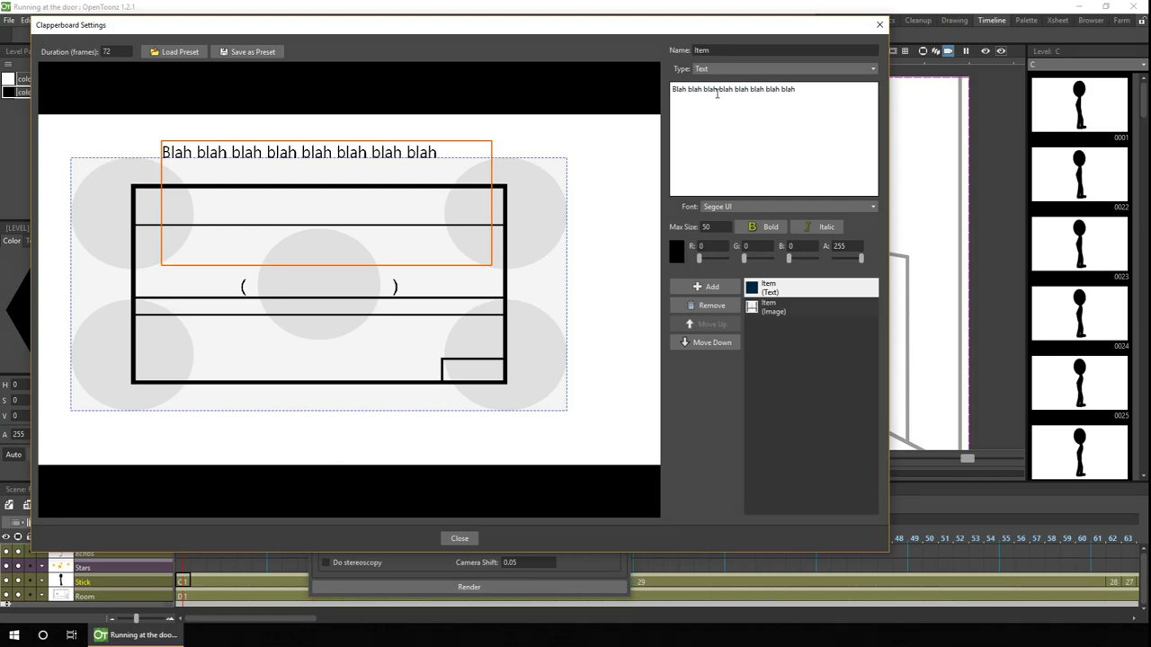
key("ctrl+v")
key("ctrl+v")
key("ctrl+v")
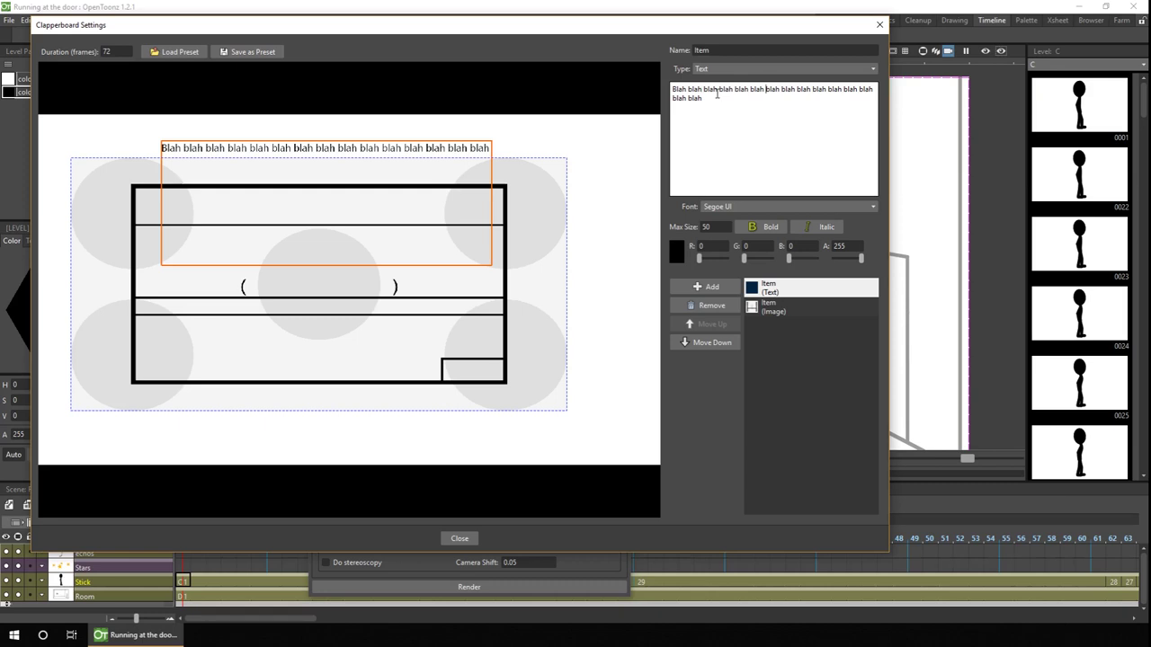
key("Return")
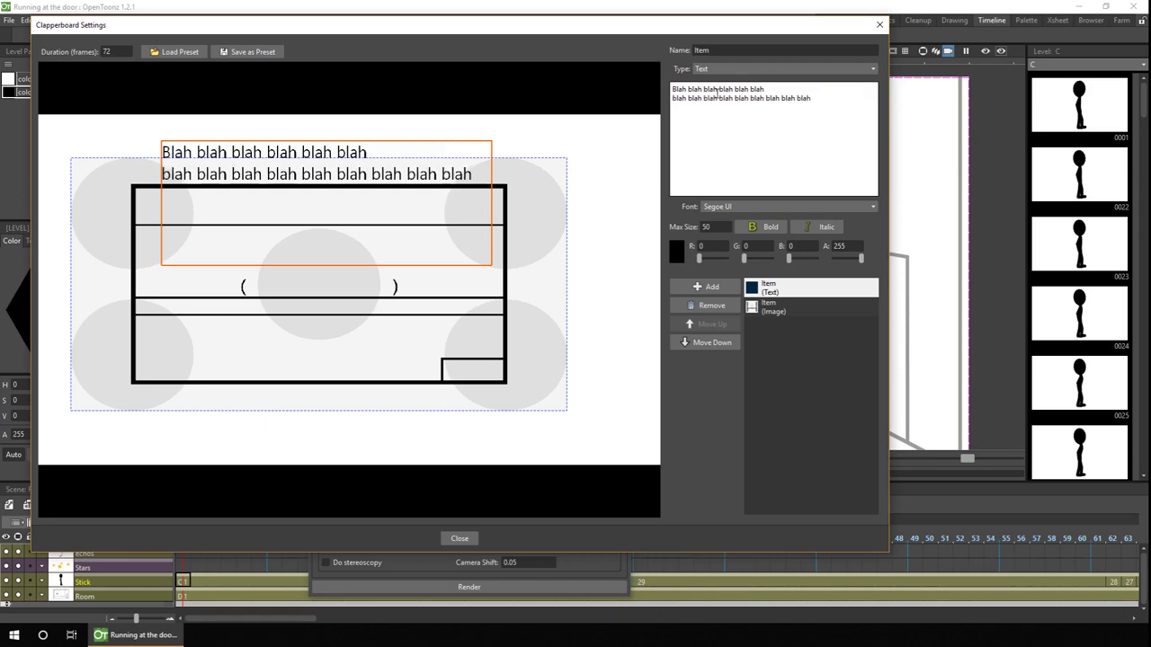
left_click(702, 98)
key("Return")
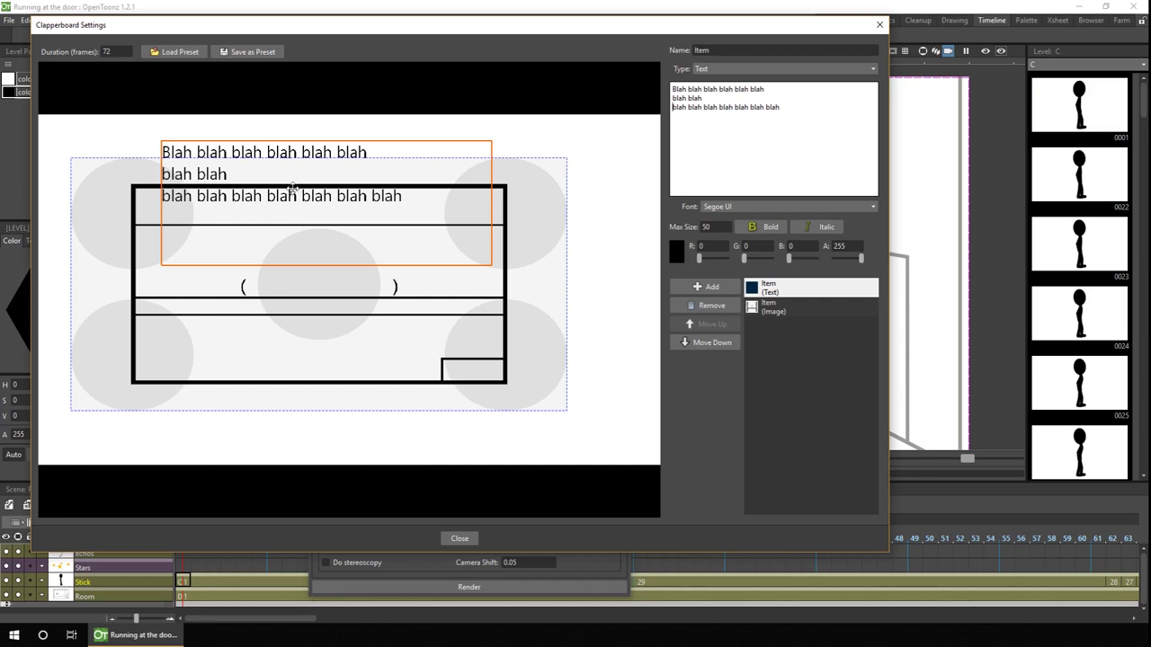
Move and shrink the text block into the board's bottom section
left_click_drag(294, 191, 274, 361)
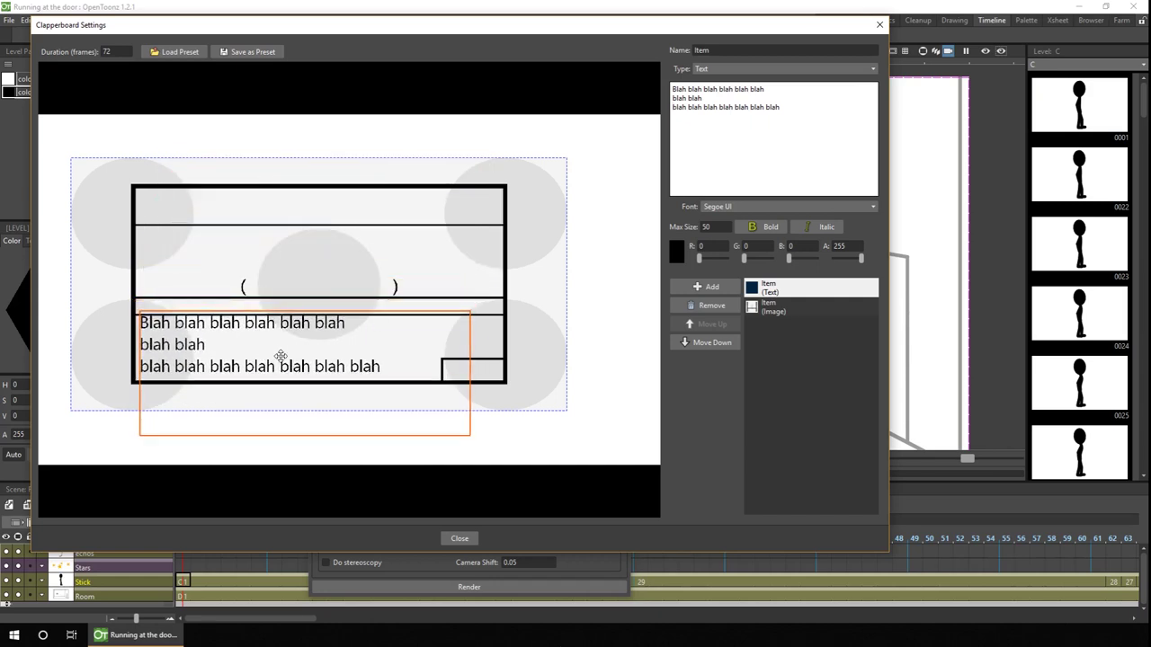
left_click_drag(468, 434, 394, 378)
left_click_drag(295, 337, 294, 346)
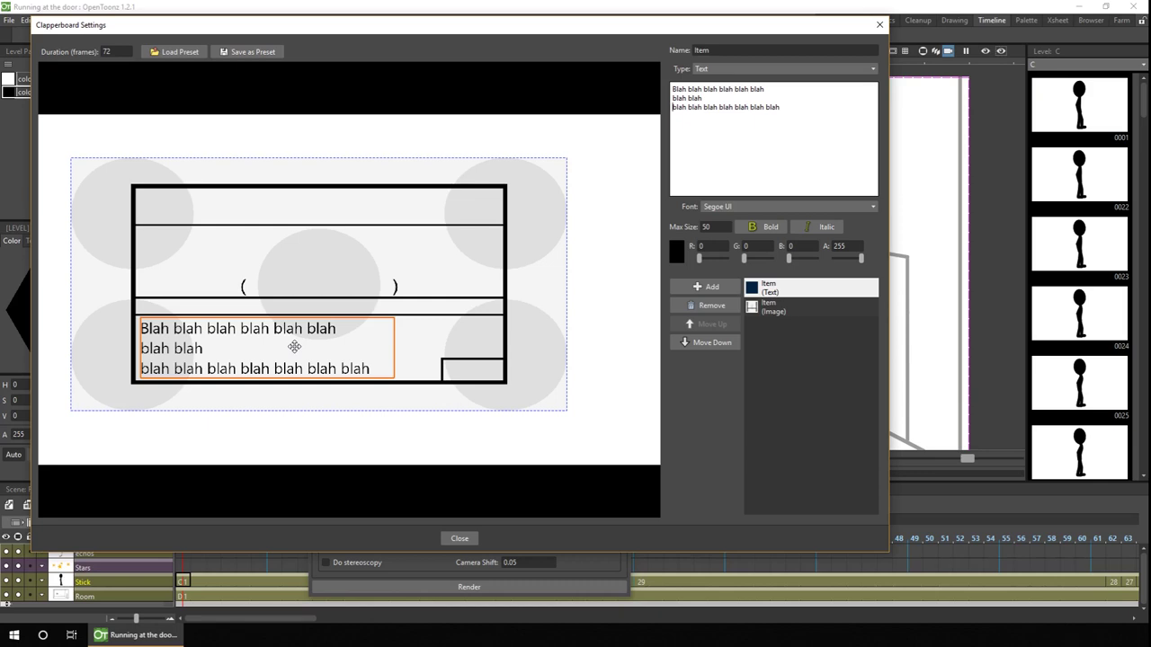
left_click(852, 71)
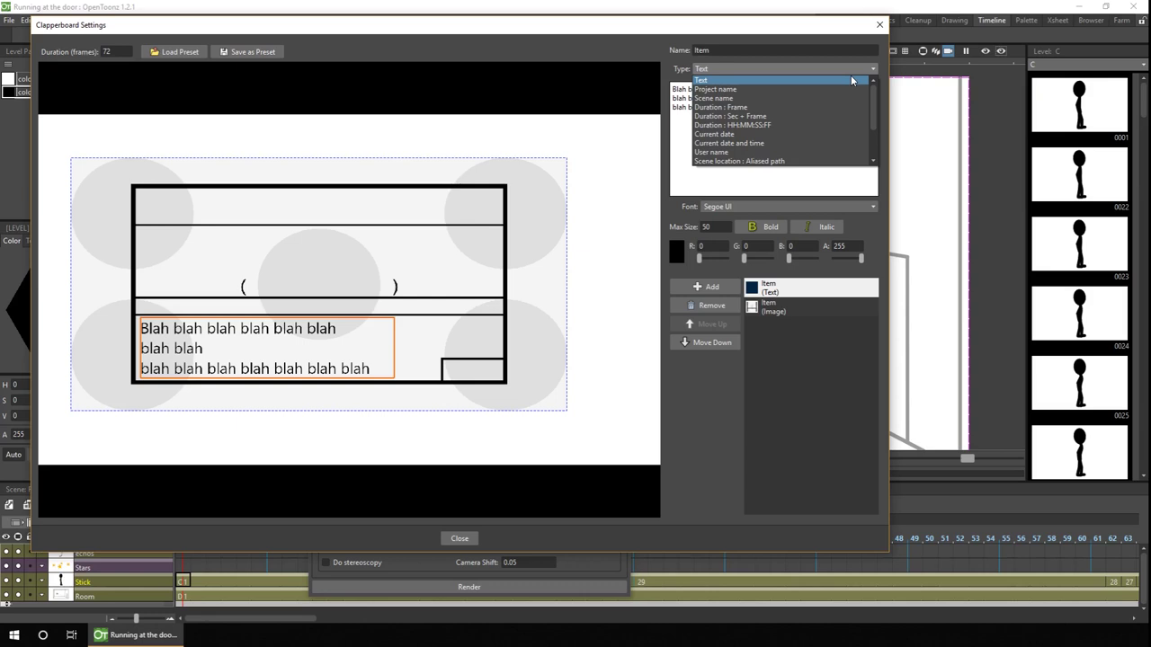
Add a Project name title sized into the top row, then add another item
left_click(850, 79)
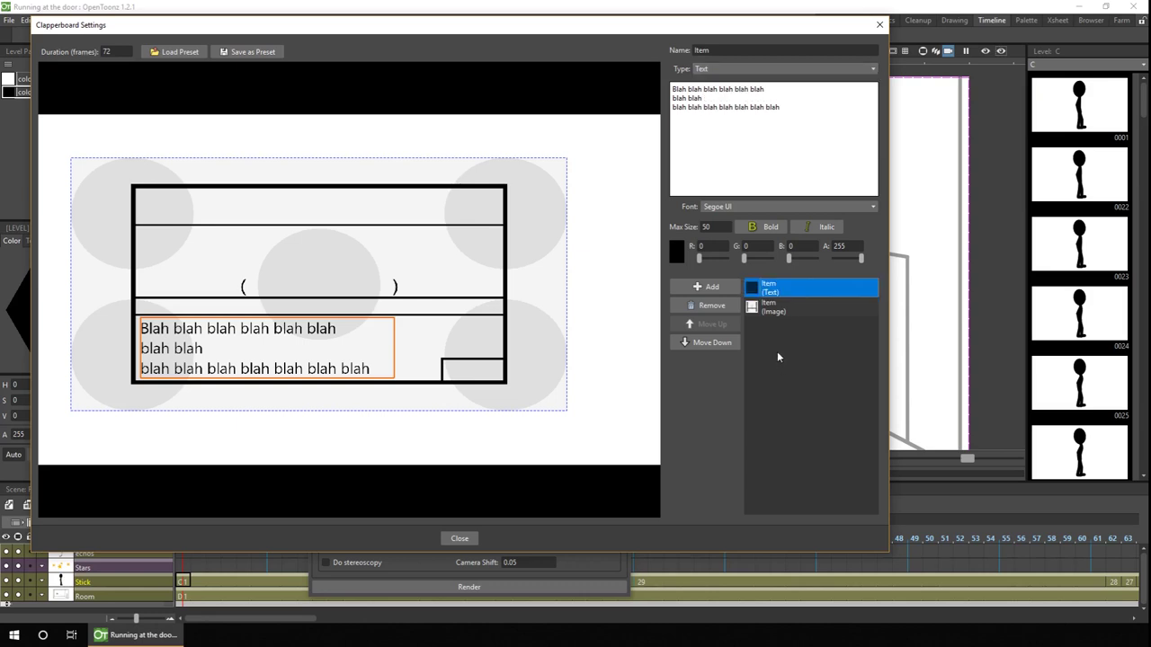
left_click(724, 287)
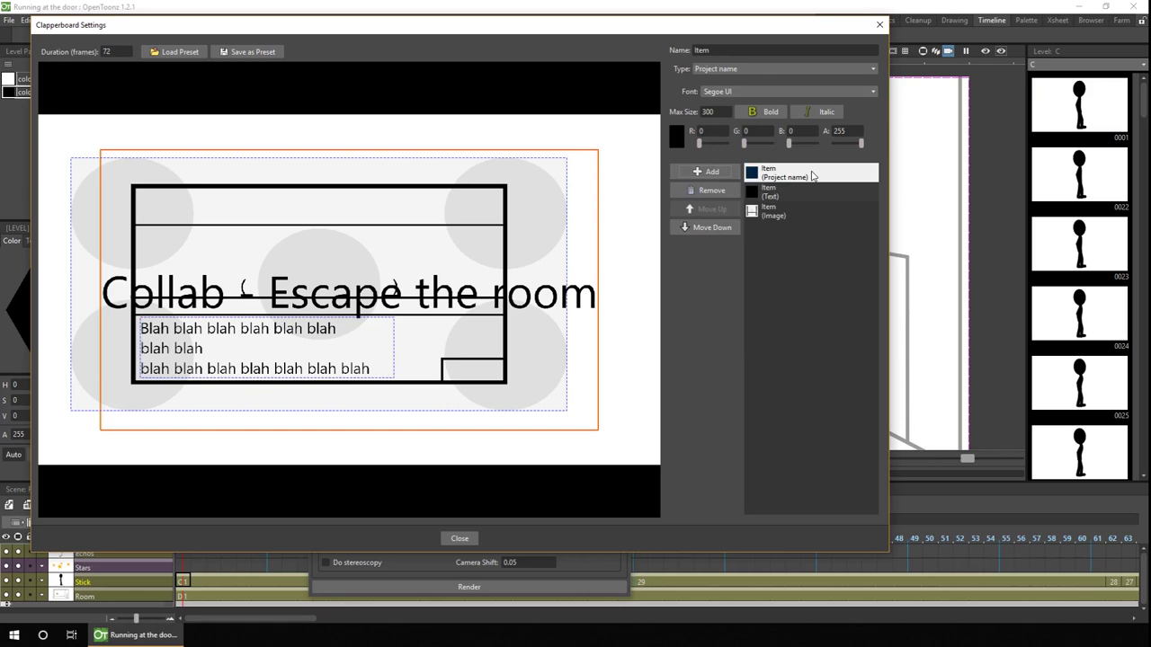
left_click_drag(598, 430, 424, 303)
left_click_drag(237, 248, 276, 238)
left_click_drag(431, 275, 429, 271)
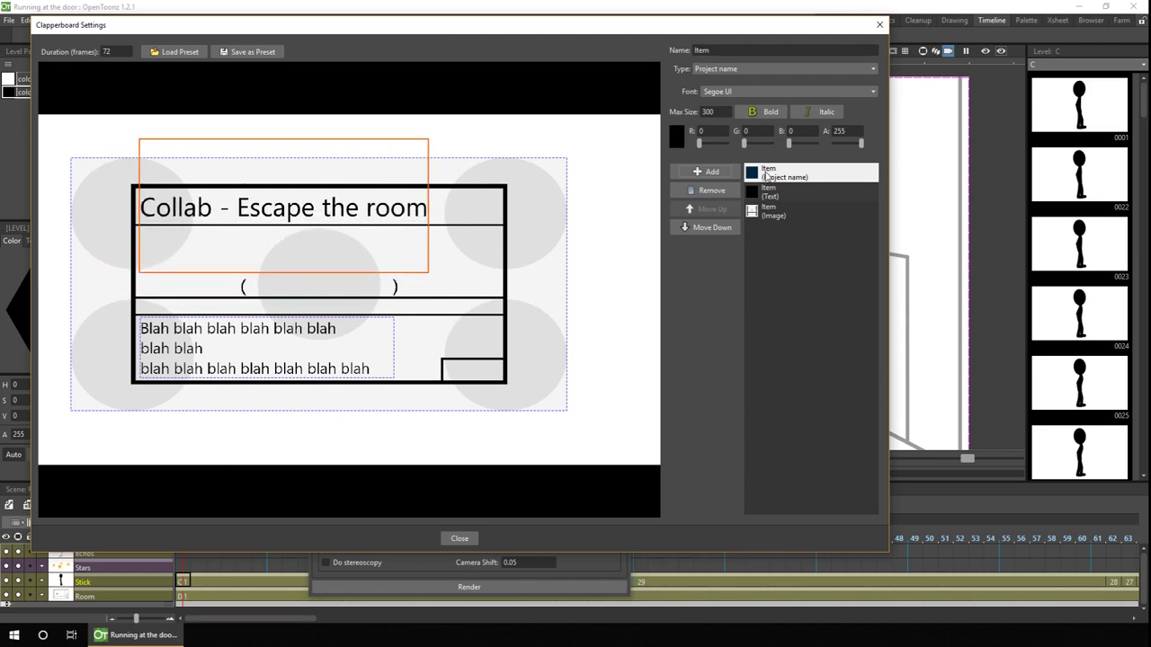
left_click(712, 172)
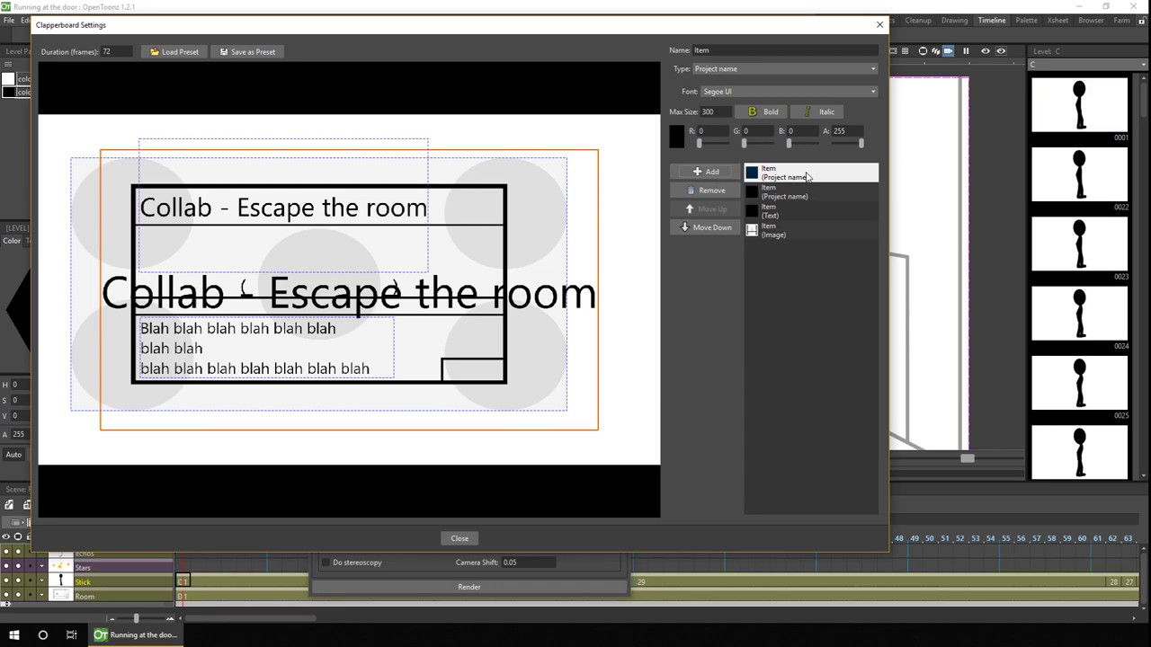
Make the item a Scene name item named 'This scene', fitted into the second row
left_click(853, 67)
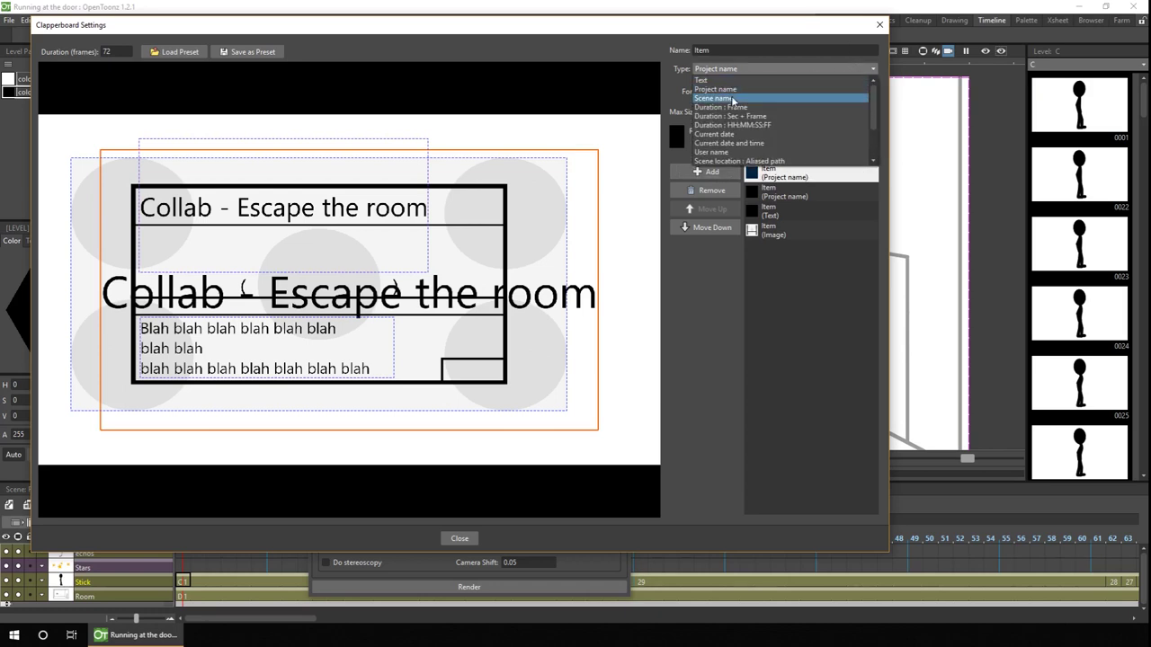
key("Escape")
key("Down")
left_click(735, 49)
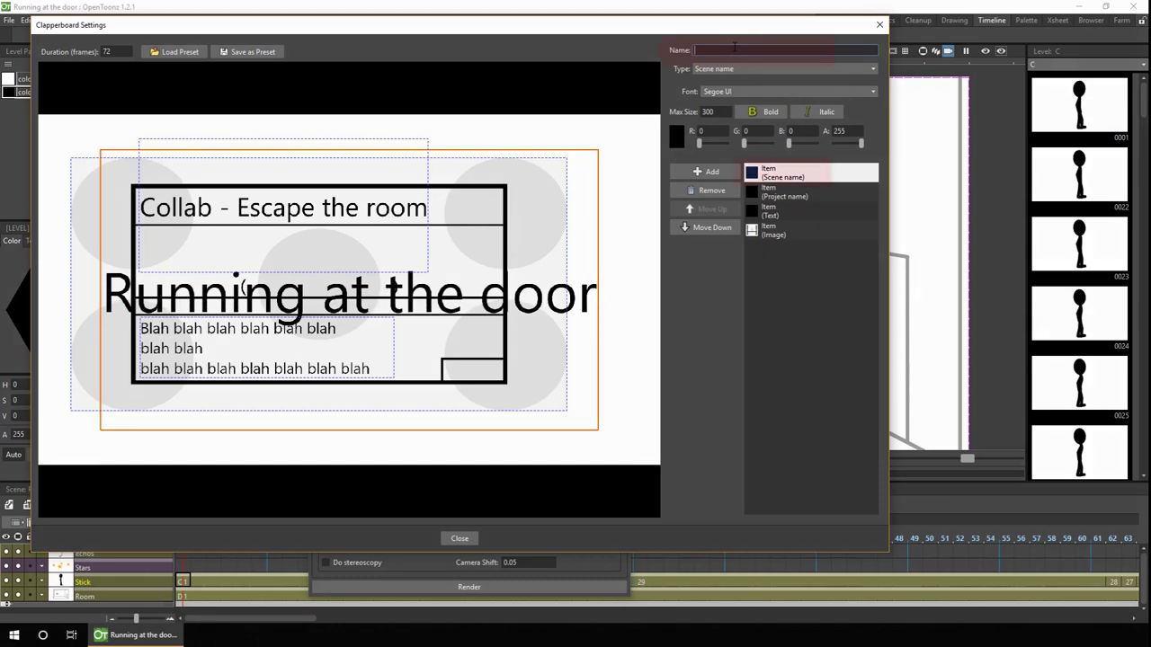
key("BackSpace")
key("BackSpace")
key("BackSpace")
key("BackSpace")
type("This scene")
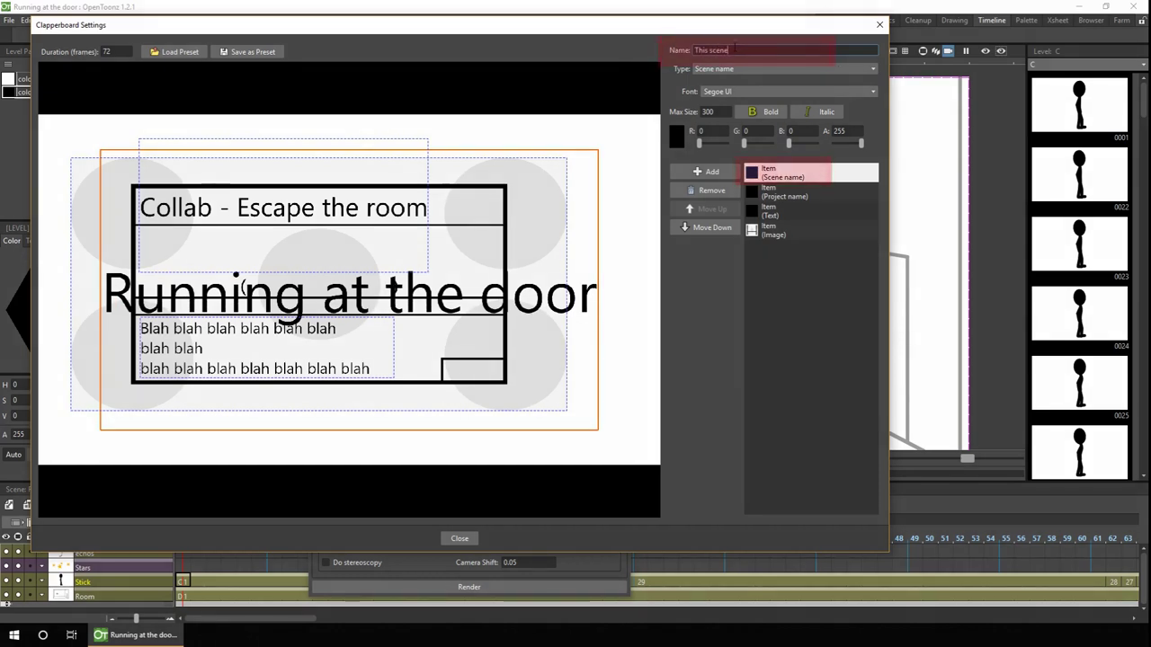
key("Return")
left_click_drag(597, 430, 318, 270)
left_click_drag(208, 217, 247, 253)
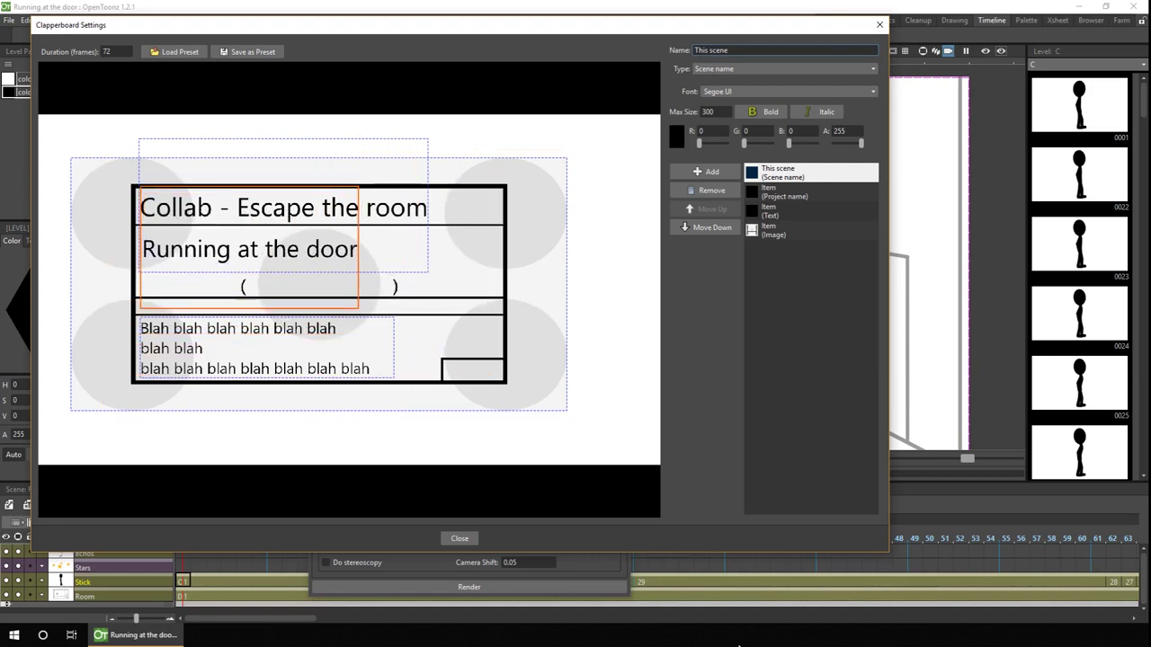
Save the clapperboard layout as a preset, entering 'Collab' as the file name
left_click(264, 52)
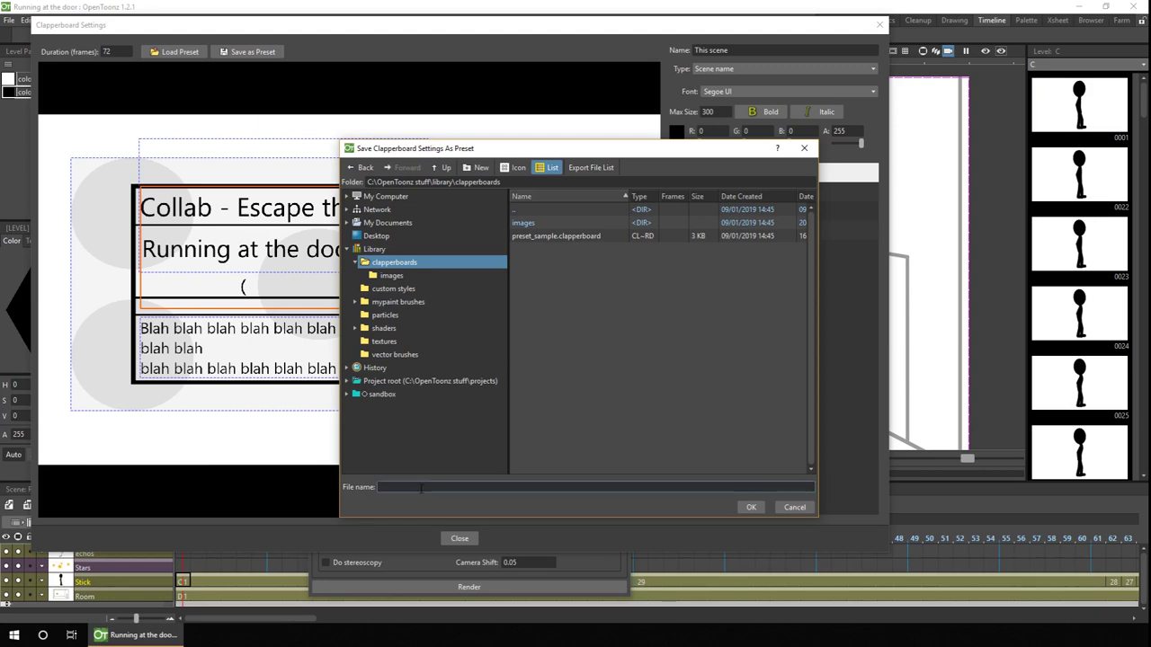
type("Collab")
left_click(752, 508)
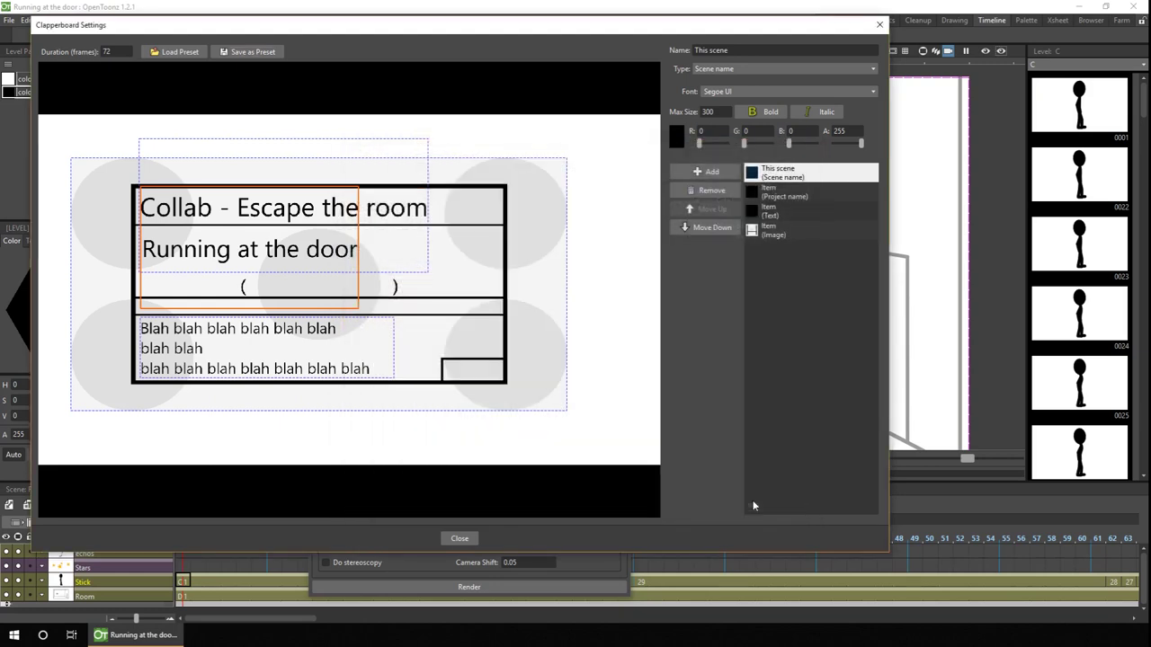
Load the preset_sample.clapperboard preset with its 24-frame layout
left_click(179, 52)
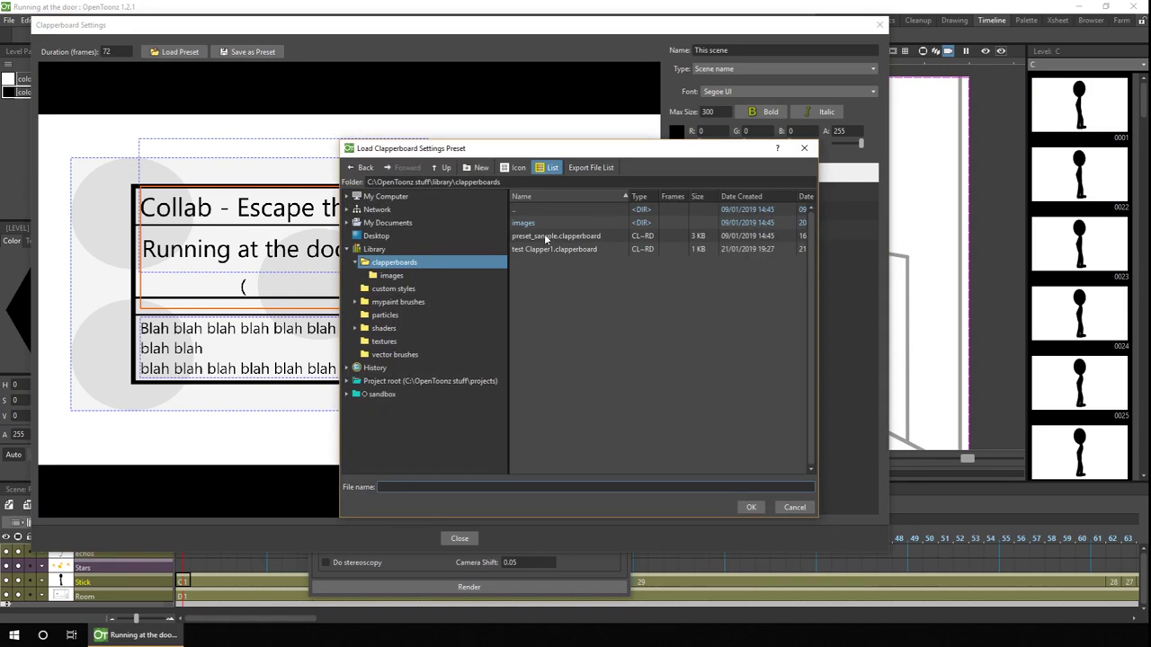
left_click(546, 237)
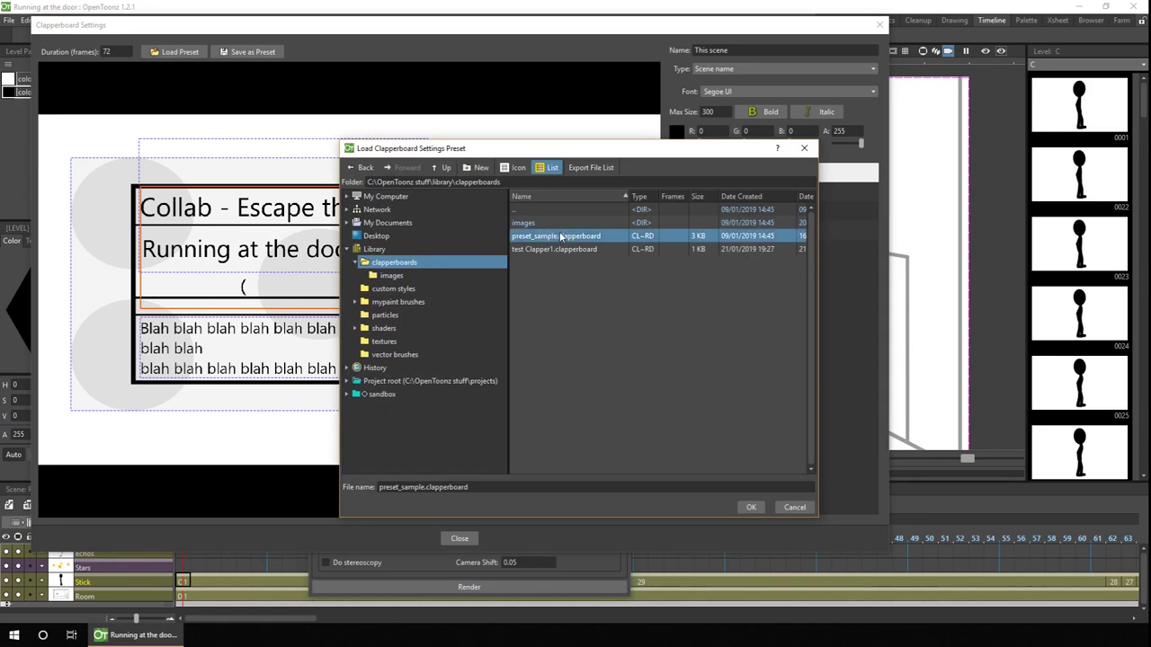
left_click(747, 505)
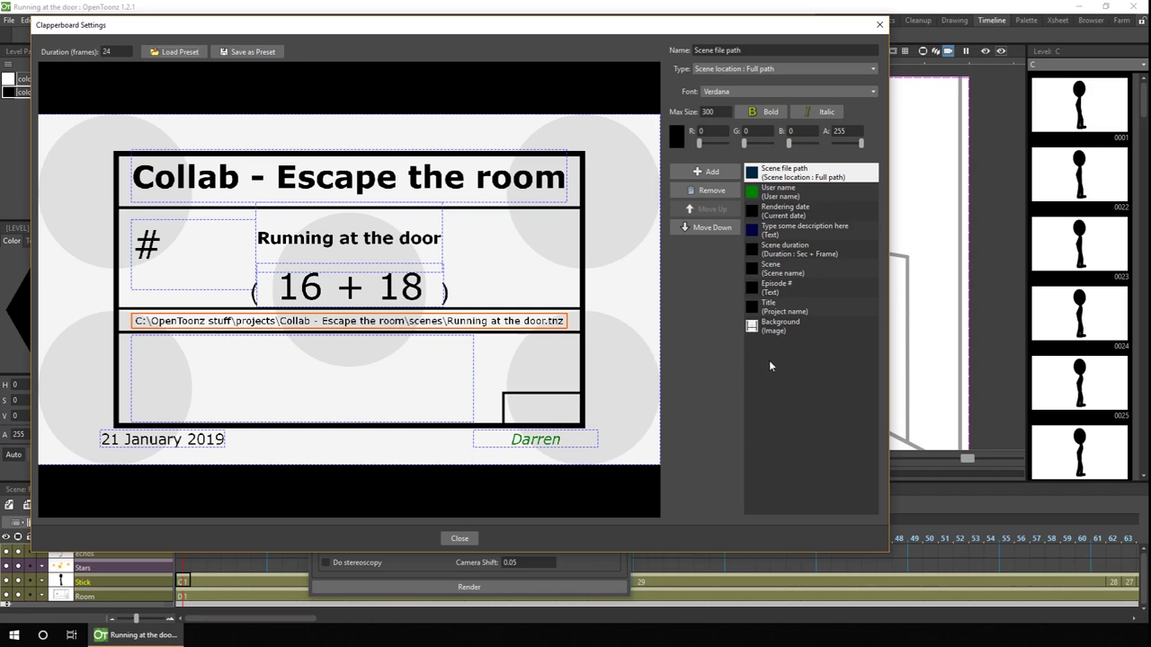
left_click(777, 328)
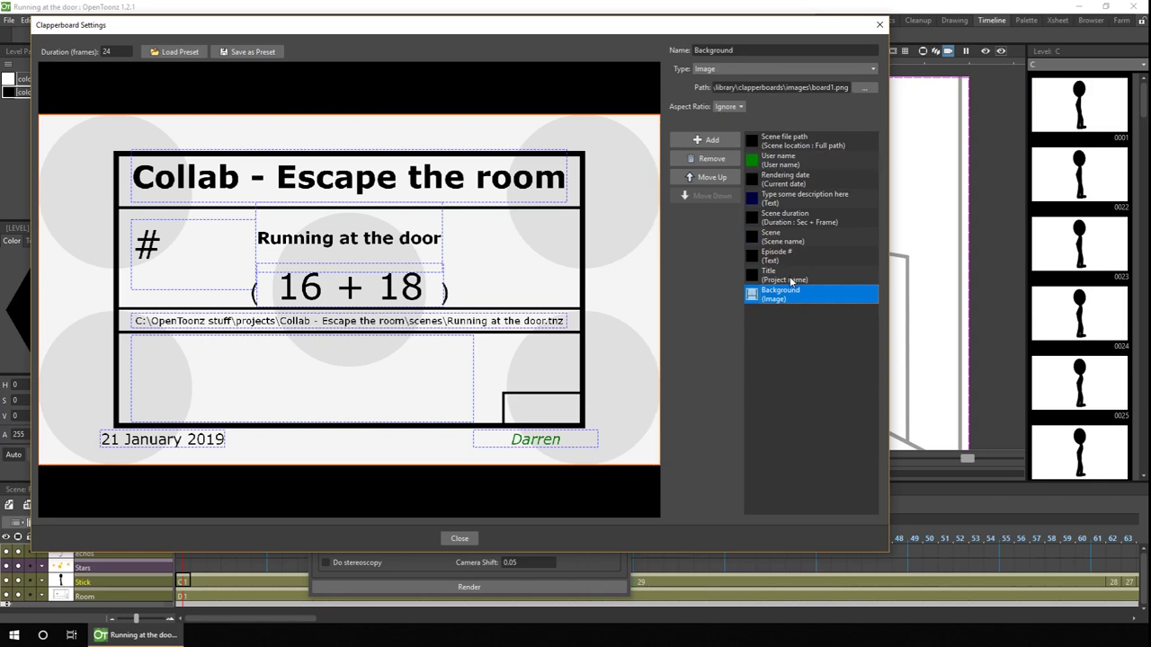
left_click(790, 282)
left_click(791, 311)
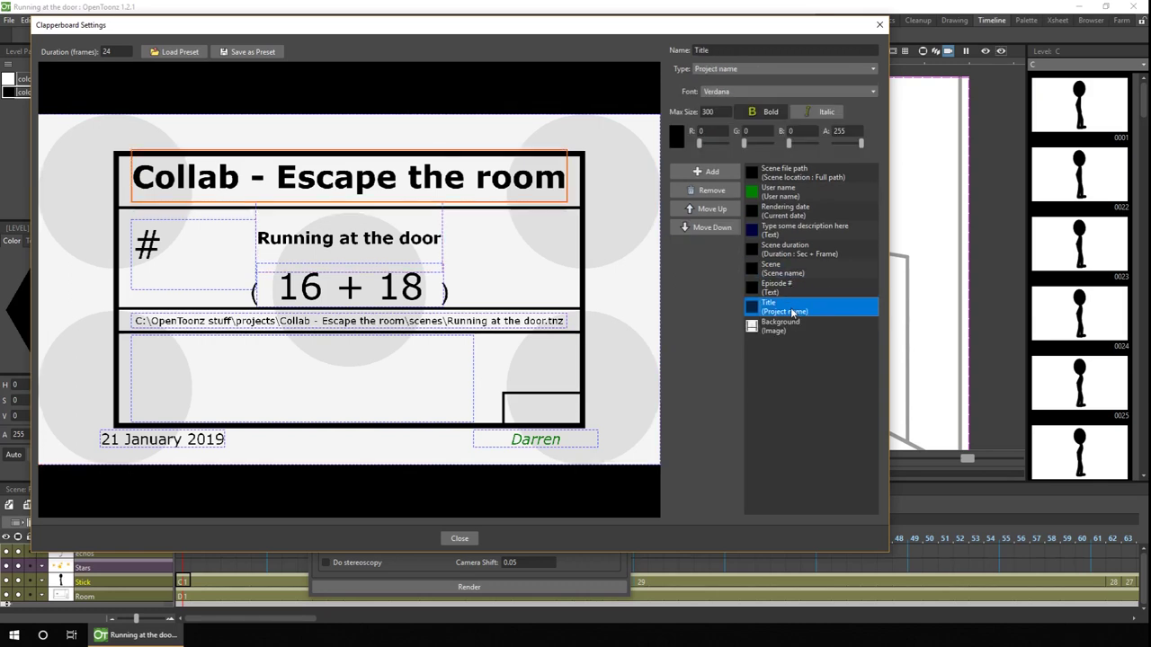
left_click(807, 273)
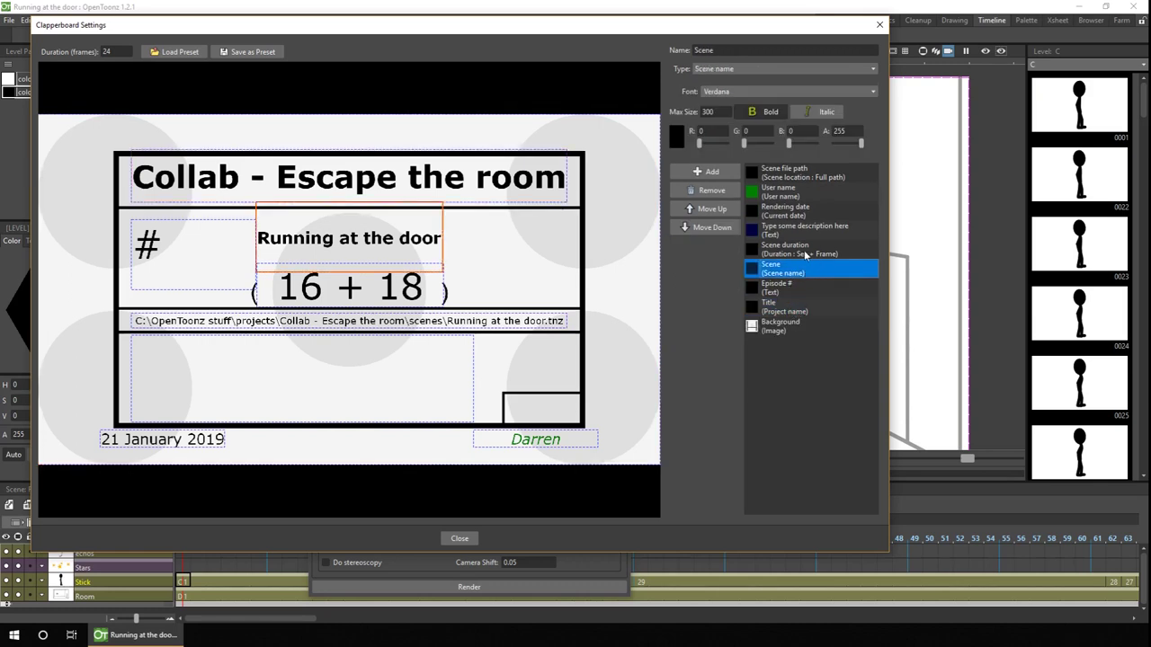
left_click(803, 254)
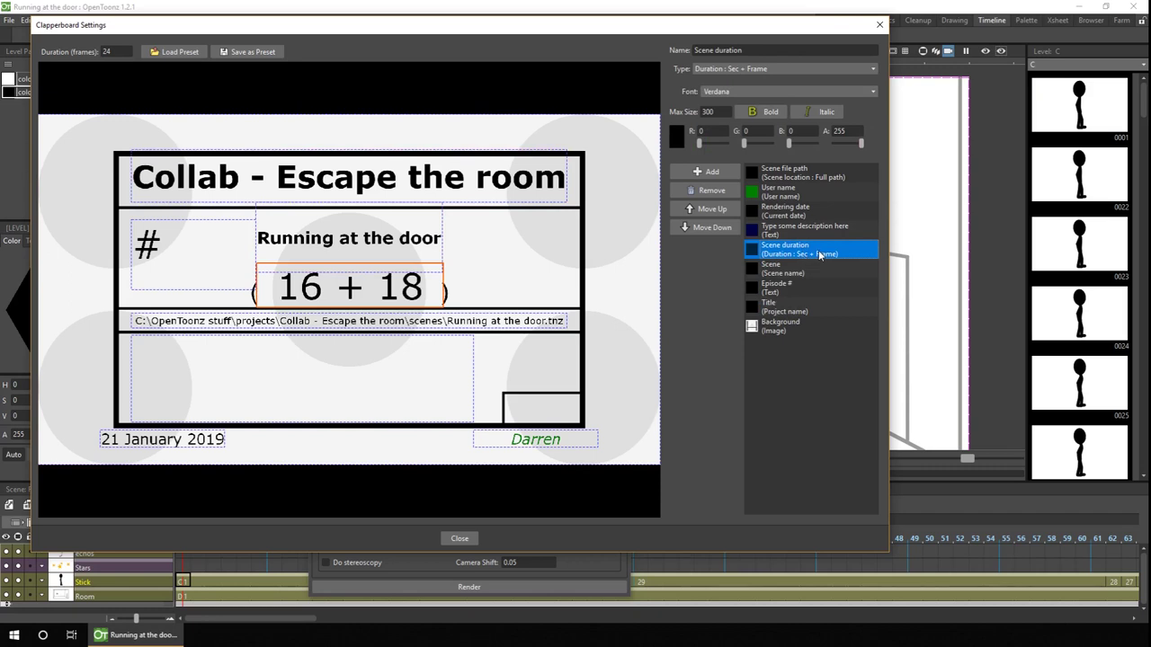
left_click(800, 212)
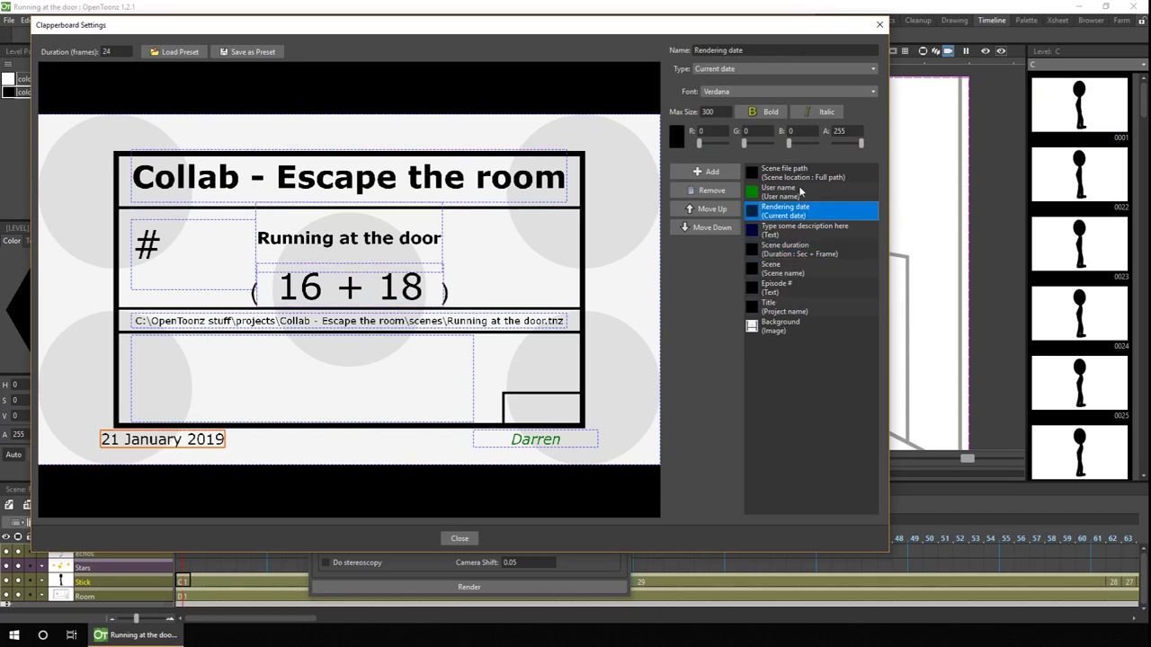
left_click(798, 191)
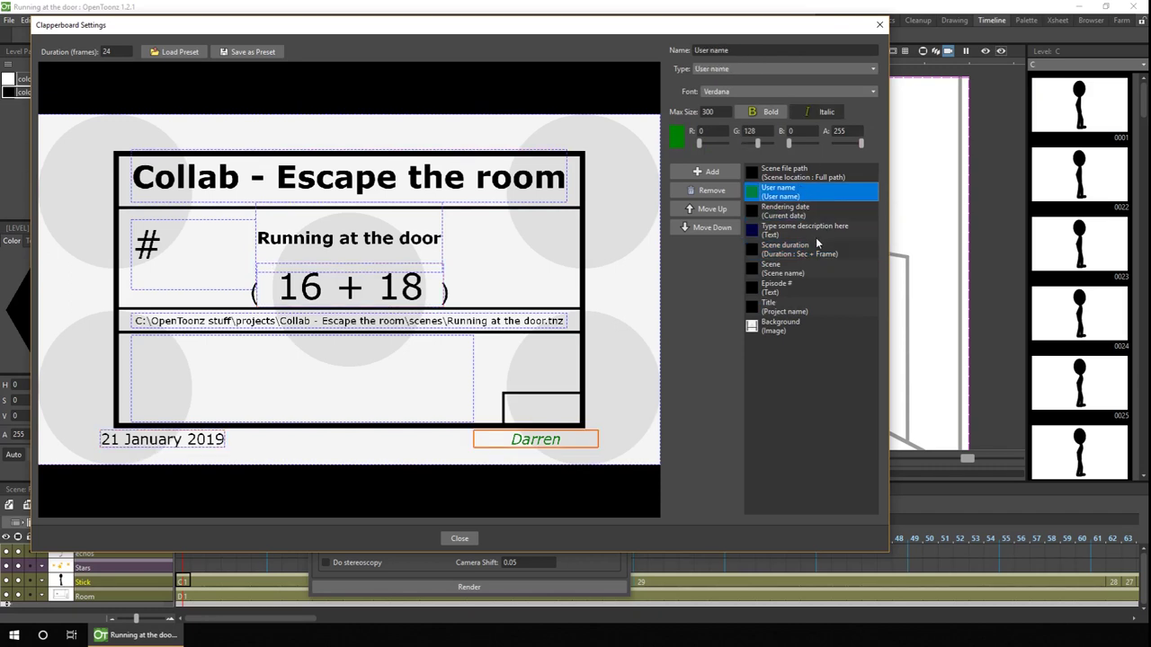
left_click(808, 174)
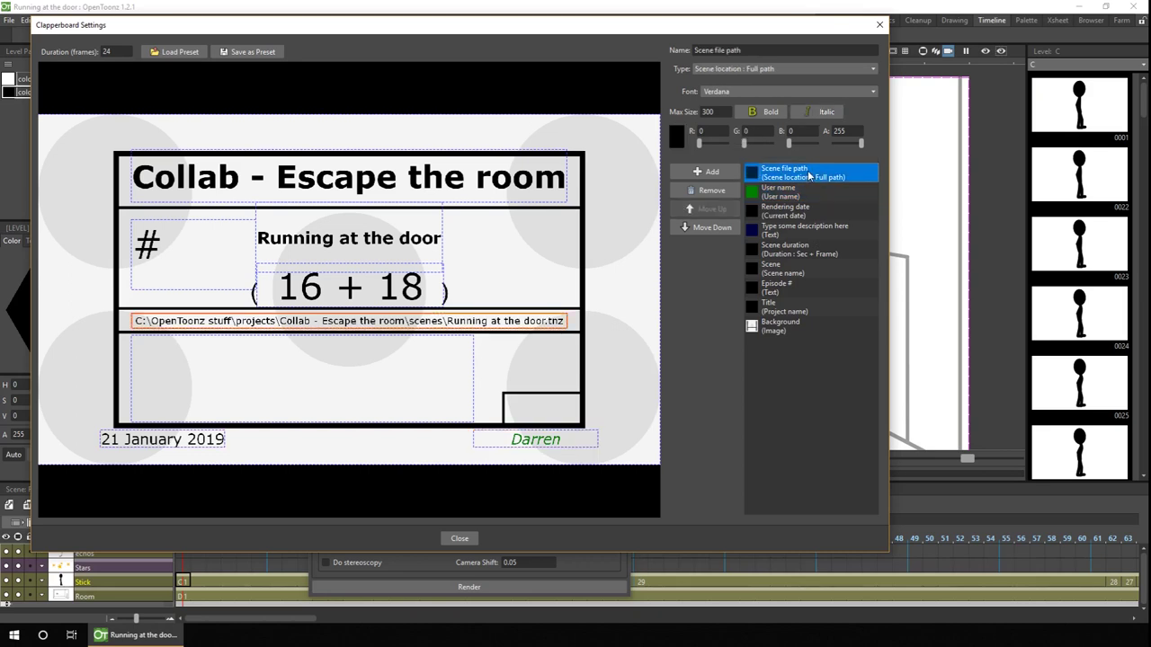
left_click(774, 288)
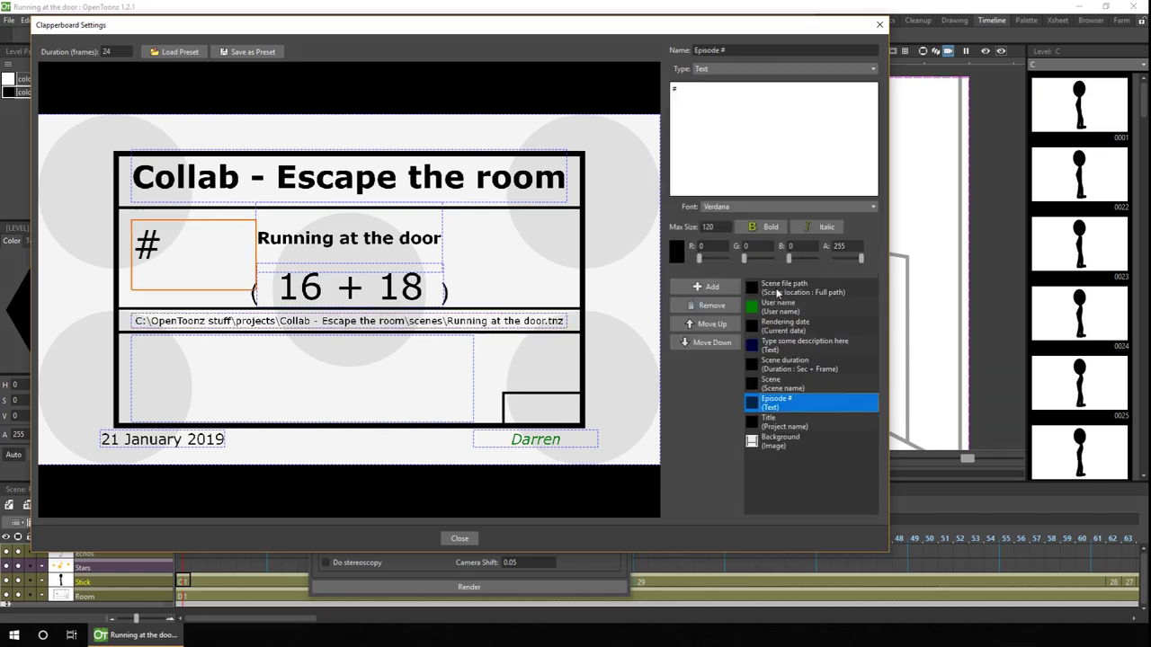
Add 32 after the # so the Episode # text reads '#32'
left_click(710, 101)
type("32")
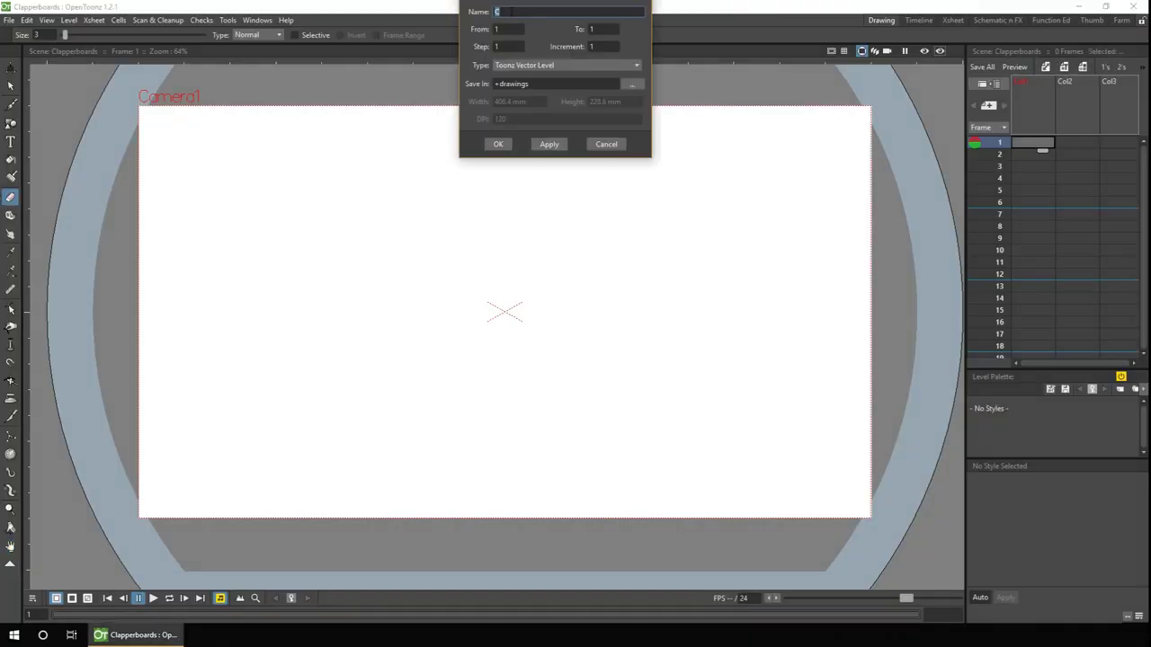
Create a new vector level and draw a large black-filled rectangle for the board
left_click_drag(570, 3, 569, 91)
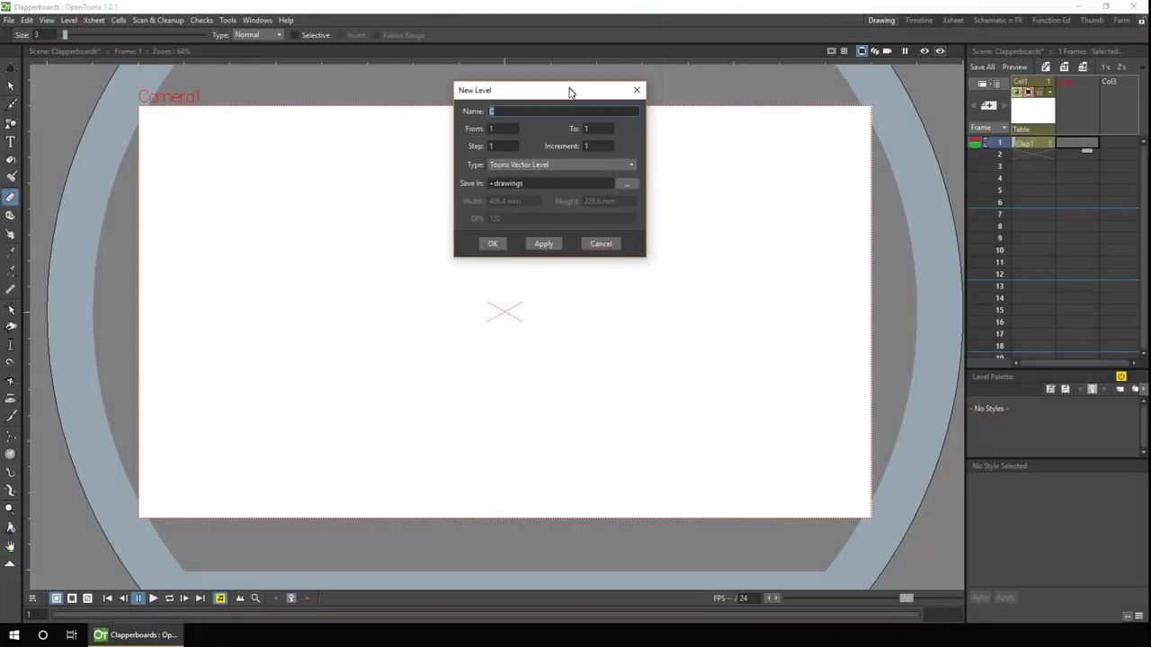
key("Return")
key("g")
mouse_move(193, 116)
left_mouse_down()
mouse_move(738, 480)
mouse_move(806, 512)
left_mouse_up()
key("f")
left_click(499, 315)
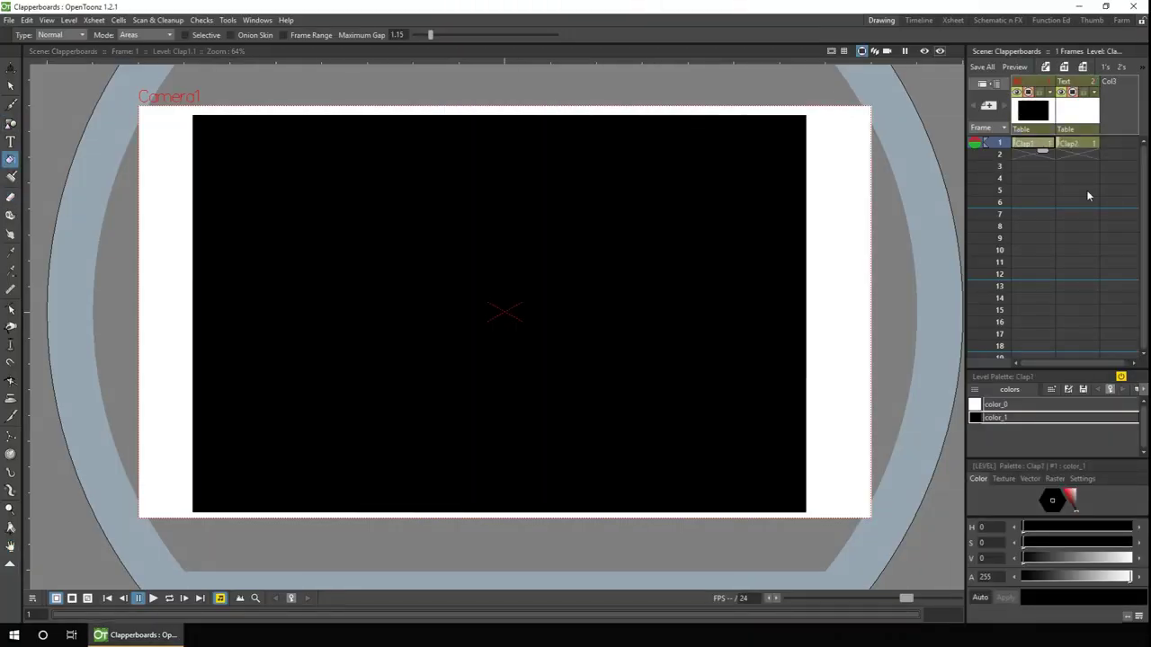
Add a white colour style and draw a white-filled lower panel on the board
left_click_drag(1057, 370, 1056, 253)
key("g")
left_click_drag(197, 509, 798, 210)
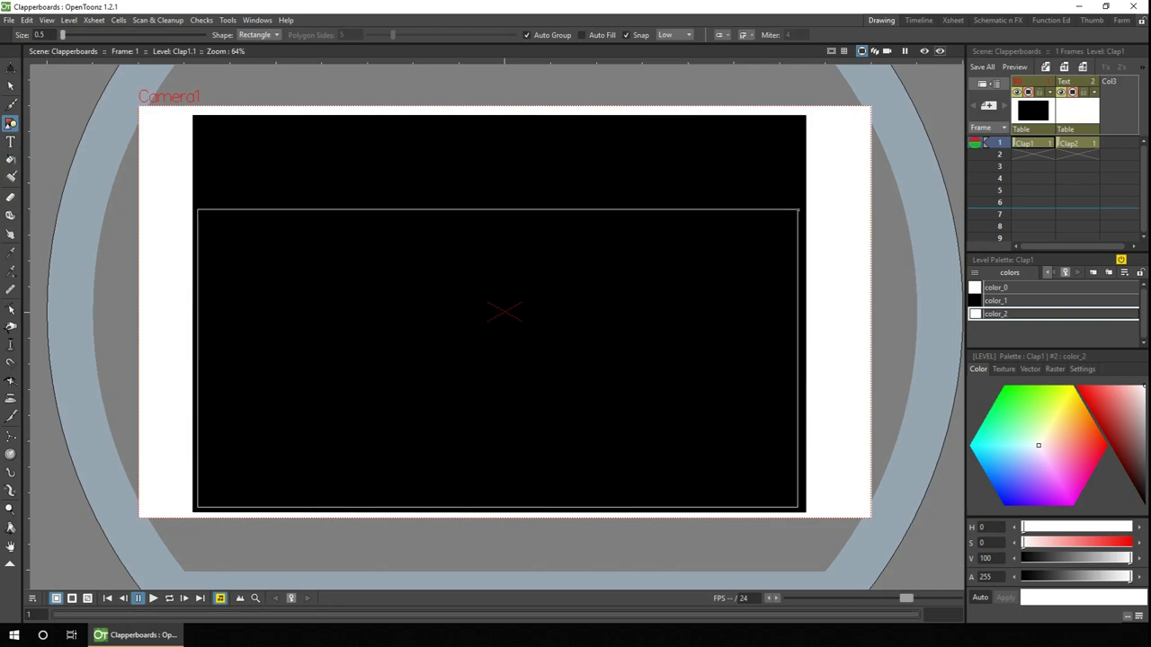
key("f")
left_click(501, 225)
Draw a small white stripe and duplicate it into three evenly spaced header chevrons
key("g")
mouse_move(800, 120)
left_mouse_down()
mouse_move(738, 167)
mouse_move(774, 149)
mouse_move(760, 149)
mouse_move(767, 199)
mouse_move(647, 190)
left_mouse_up()
key("s")
left_click(746, 153)
key("ctrl+c")
key("ctrl+v")
key("ctrl+v")
left_click_drag(745, 171, 382, 171)
key("ctrl+v")
left_click_drag(333, 109, 670, 217)
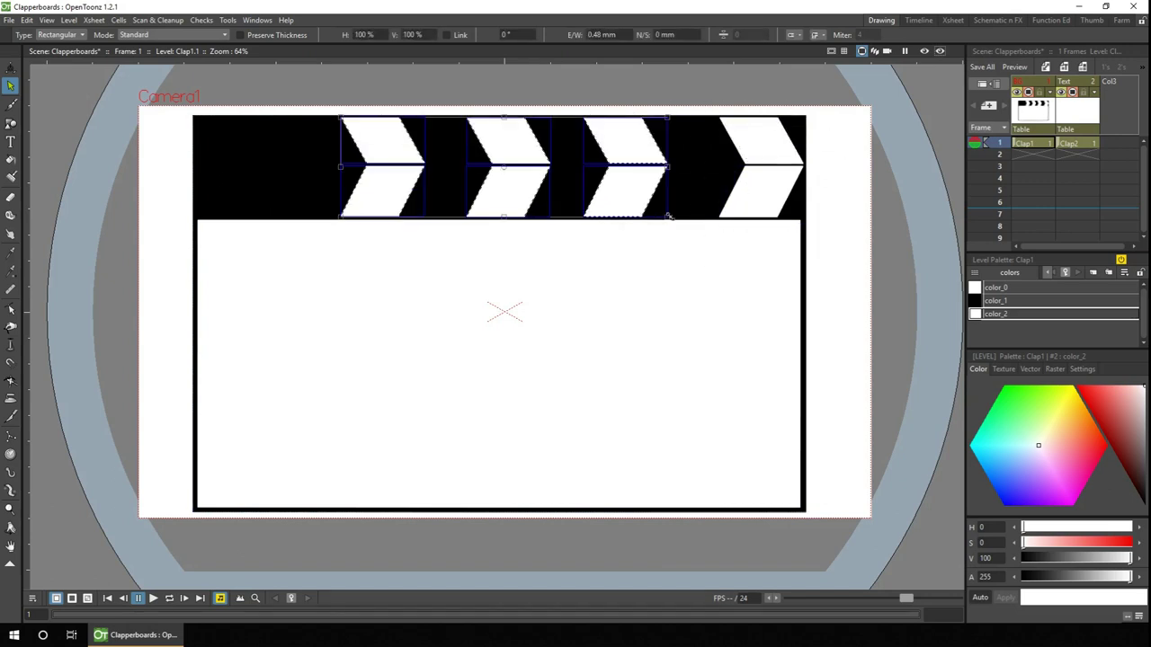
left_click_drag(419, 171, 306, 170)
Draw a thin black divider line across the board and paste copies of it
key("g")
left_click(996, 301)
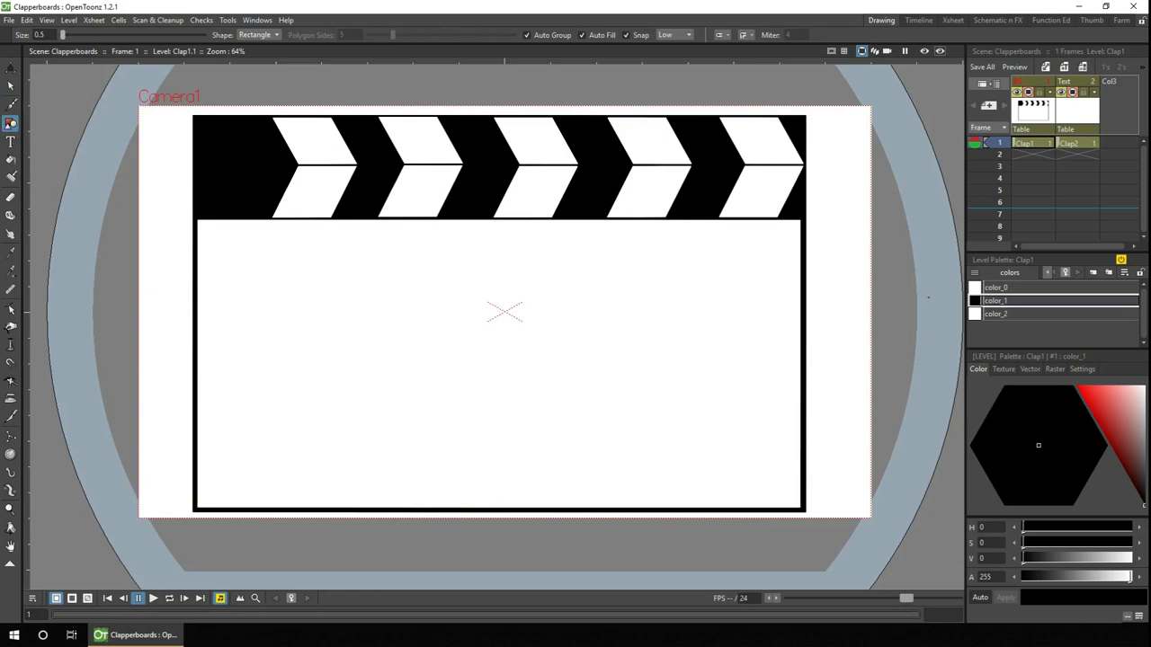
left_click_drag(195, 266, 805, 269)
key("s")
key("ctrl+v")
mouse_move(246, 270)
left_mouse_down()
mouse_move(627, 318)
mouse_move(581, 367)
mouse_move(603, 427)
mouse_move(594, 490)
left_mouse_up()
key("ctrl+v")
key("ctrl+v")
key("ctrl+v")
Position the divider lines into evenly spaced rows and delete the extra one
left_click_drag(593, 490, 570, 443)
left_click_drag(557, 362, 555, 387)
left_click_drag(630, 314, 630, 323)
left_click(830, 326)
left_click(366, 438)
key("Delete")
left_click_drag(365, 388, 365, 422)
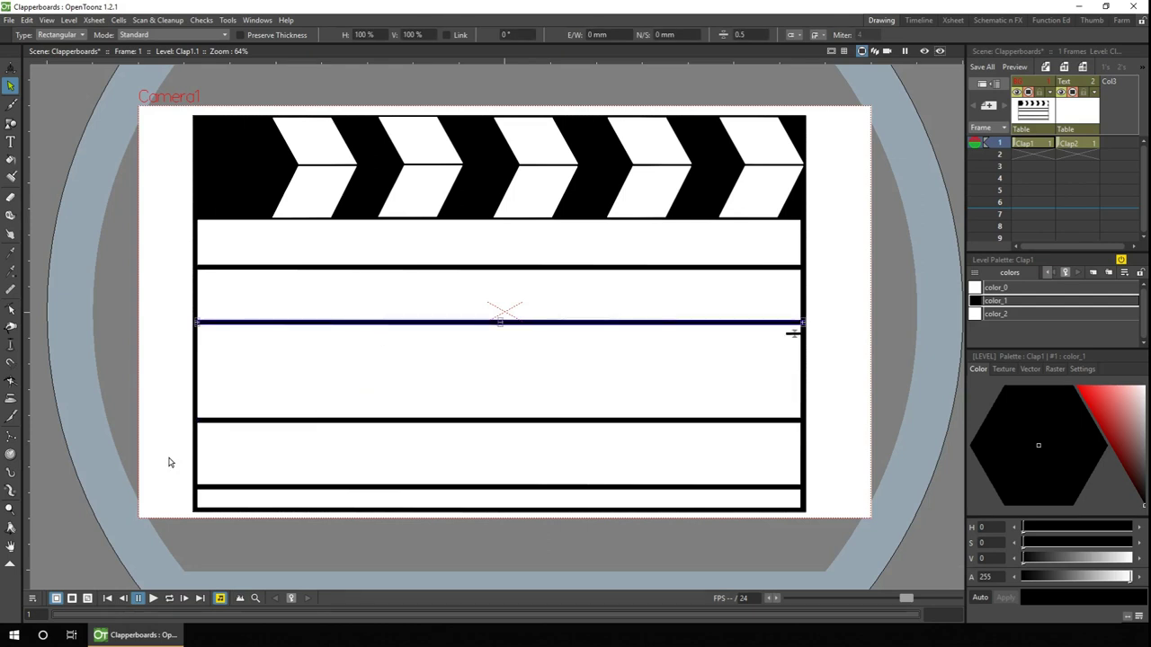
Label the first two rows 'Project:' and 'Scene:' with the Type tool
key("t")
left_click(202, 237)
type("Project:")
left_click(202, 293)
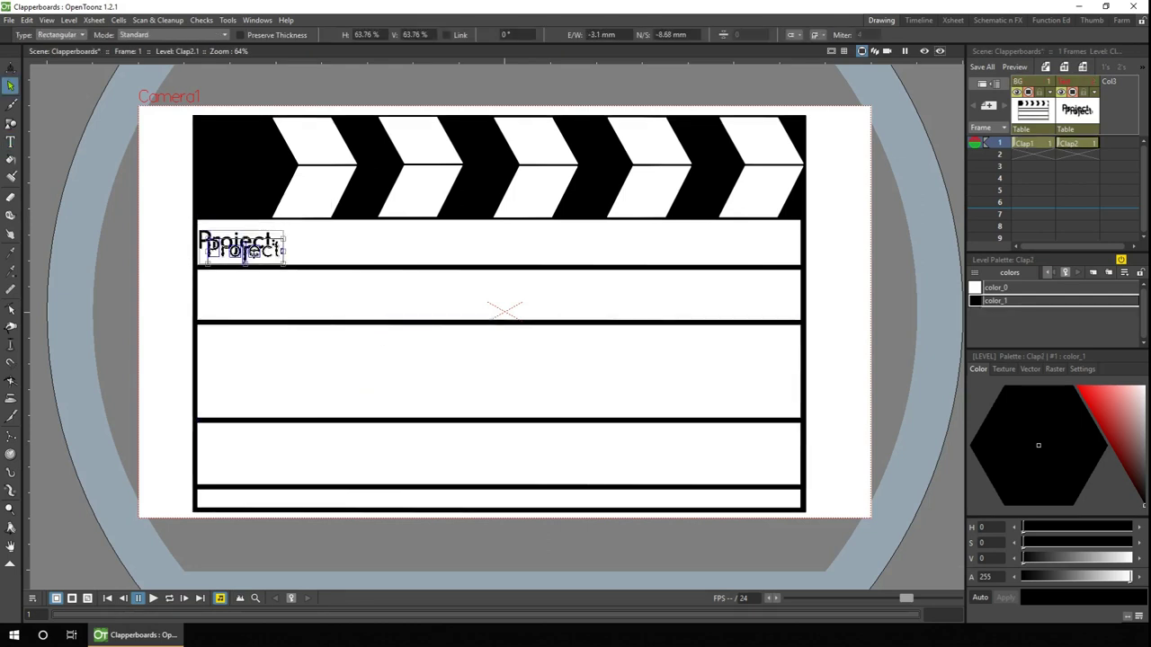
type("Scene:")
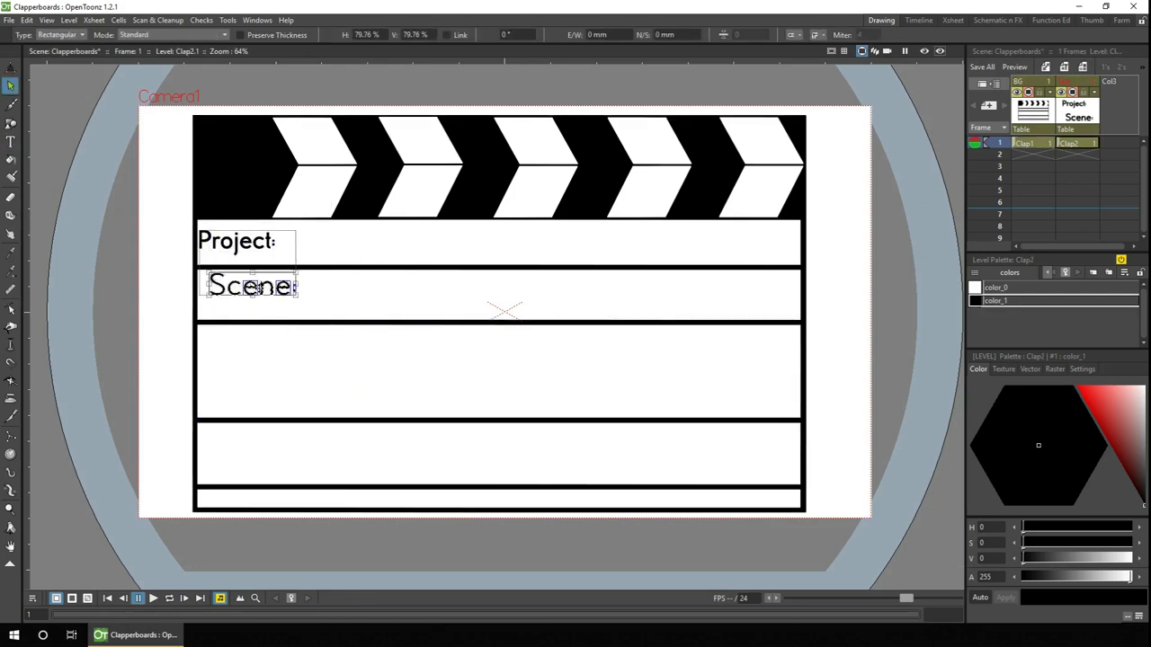
type("s")
left_click(225, 282)
Add the 'Notes:', 'Duration (HH:MM:SS:FF)' and 'Total Frames:' labels
key("t")
left_click(201, 349)
type("Notes:")
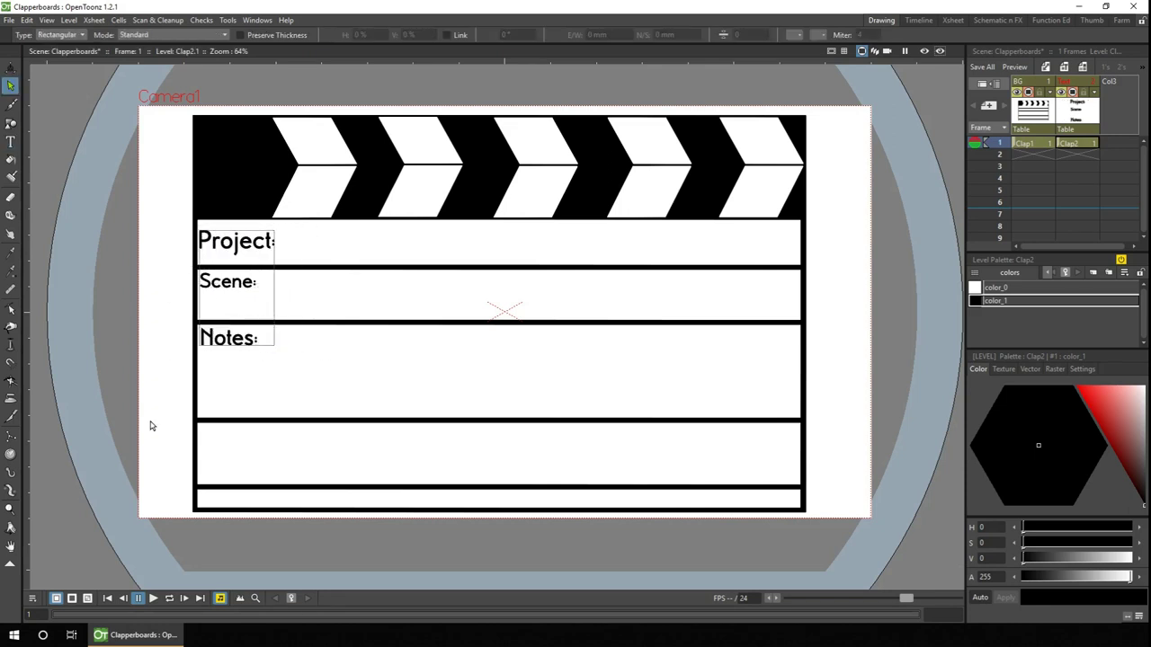
left_click(201, 438)
type("Duration (HH:MM:SS:FF)")
left_click(531, 438)
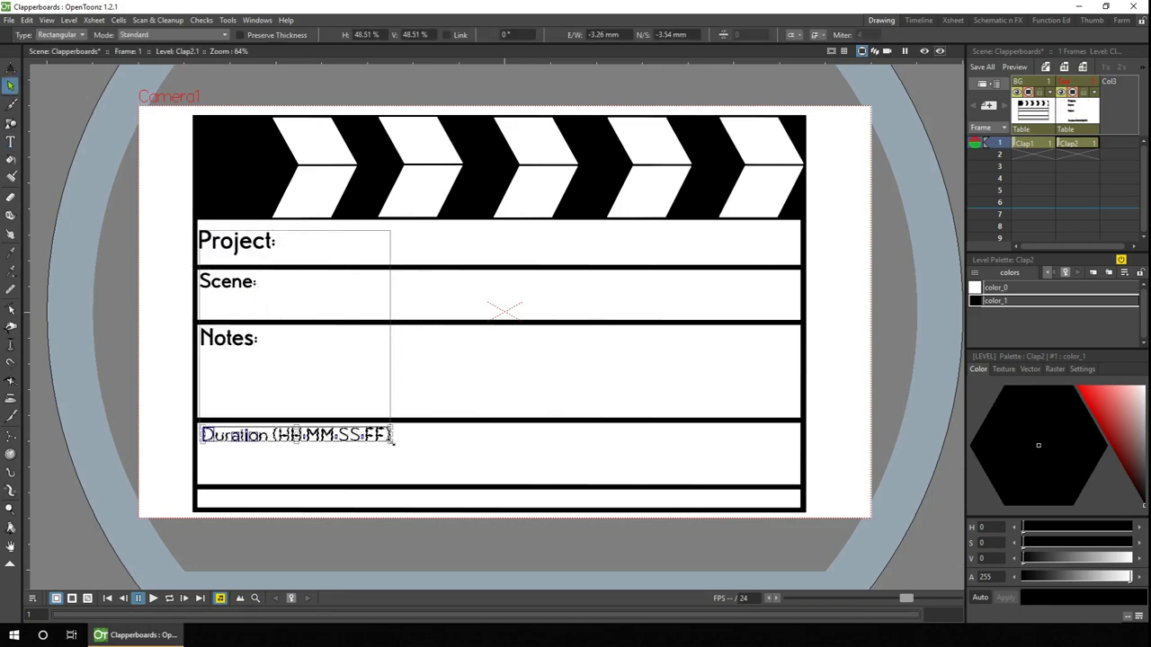
type("Frames:s")
left_click(736, 428)
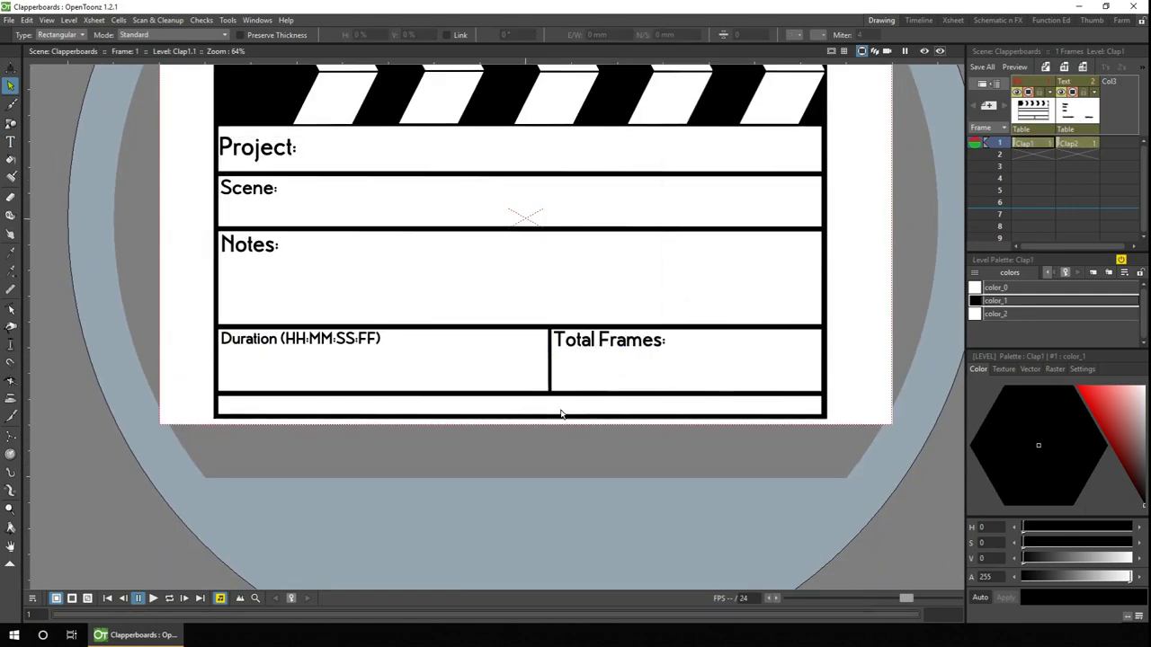
Extend the Duration/Total Frames divider downward and add a hole circle to the header
left_click_drag(562, 414, 545, 450)
right_click(642, 265)
left_click(693, 398)
left_click(490, 549)
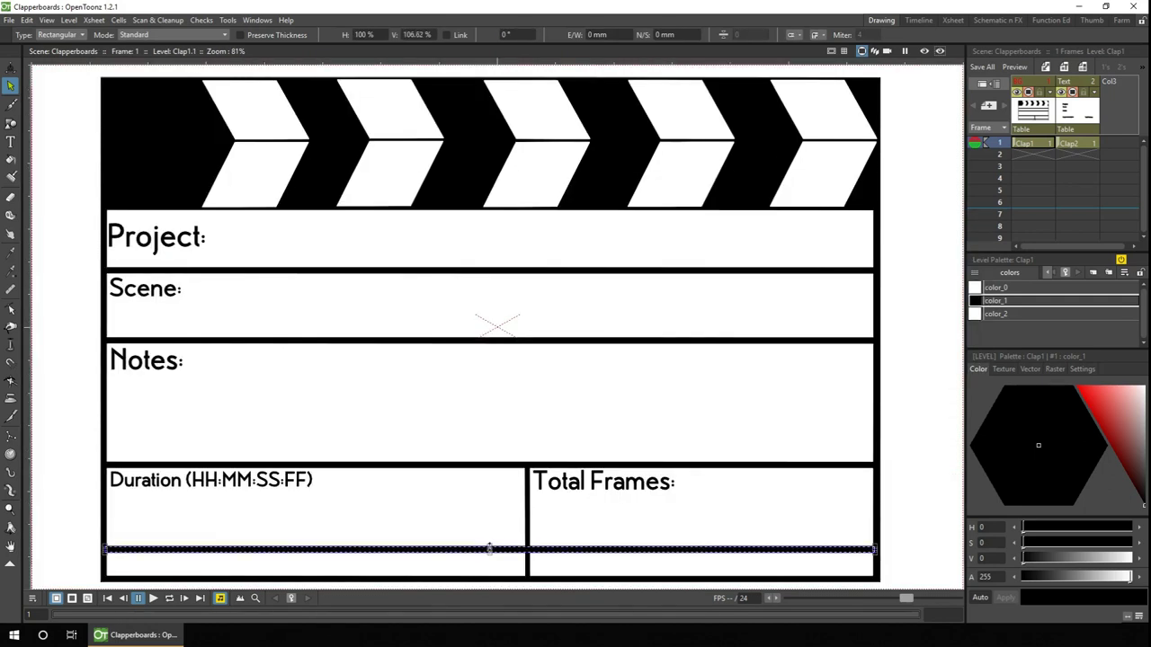
left_click(173, 374)
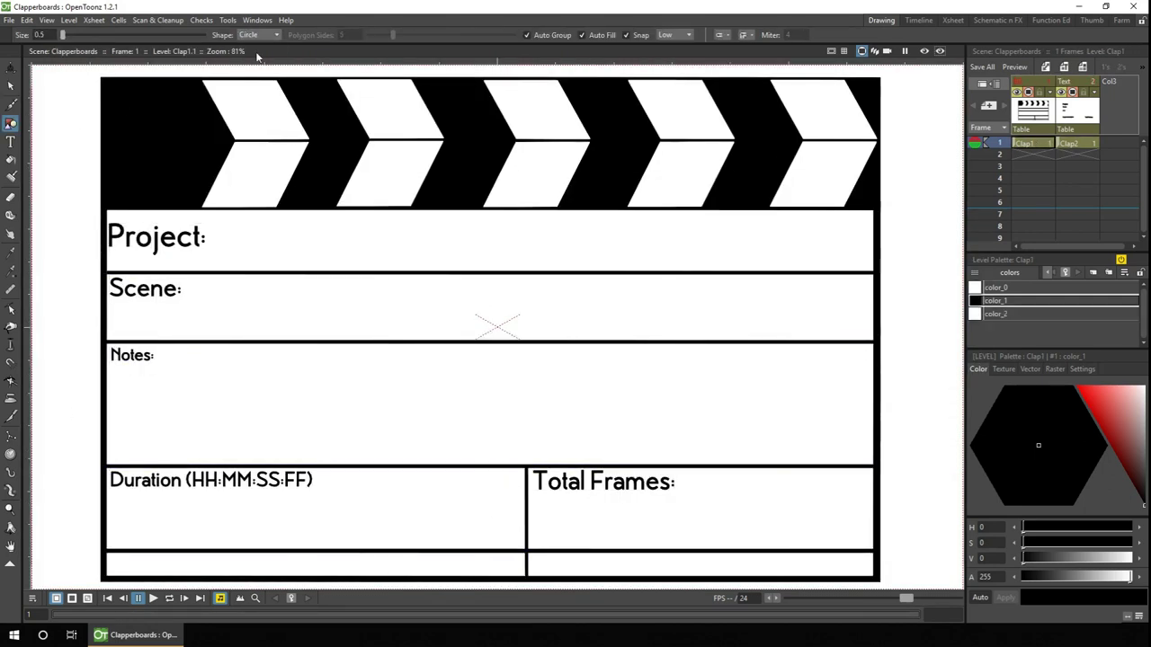
left_click(119, 124)
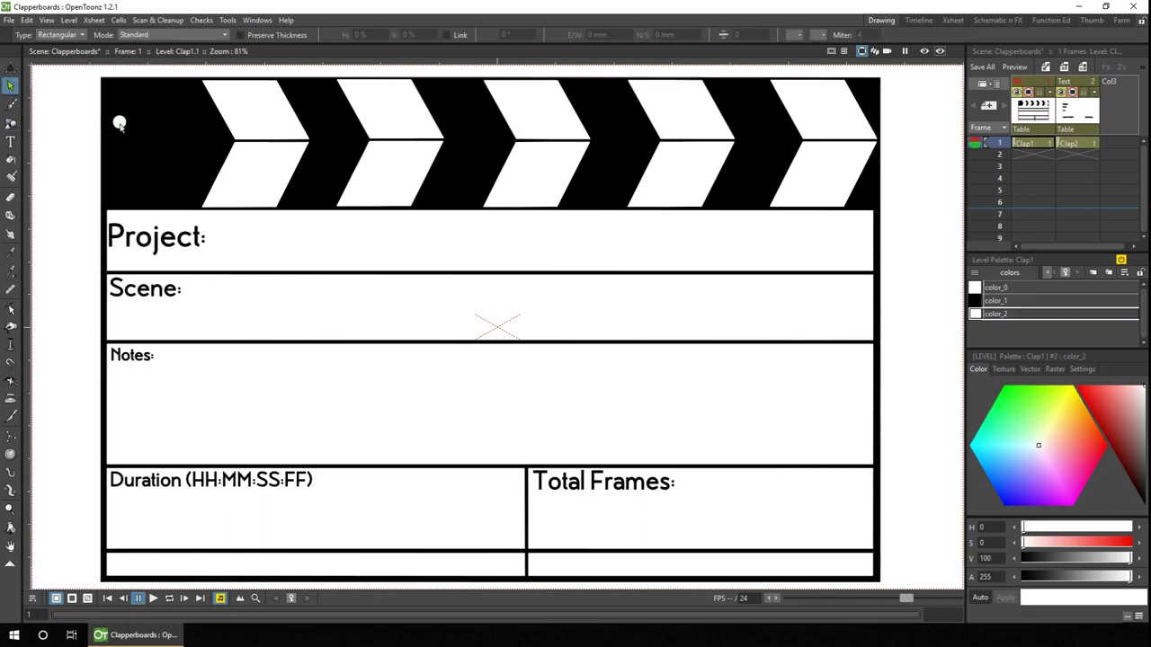
Choose the output file format and render the clapperboard image
left_click(505, 341)
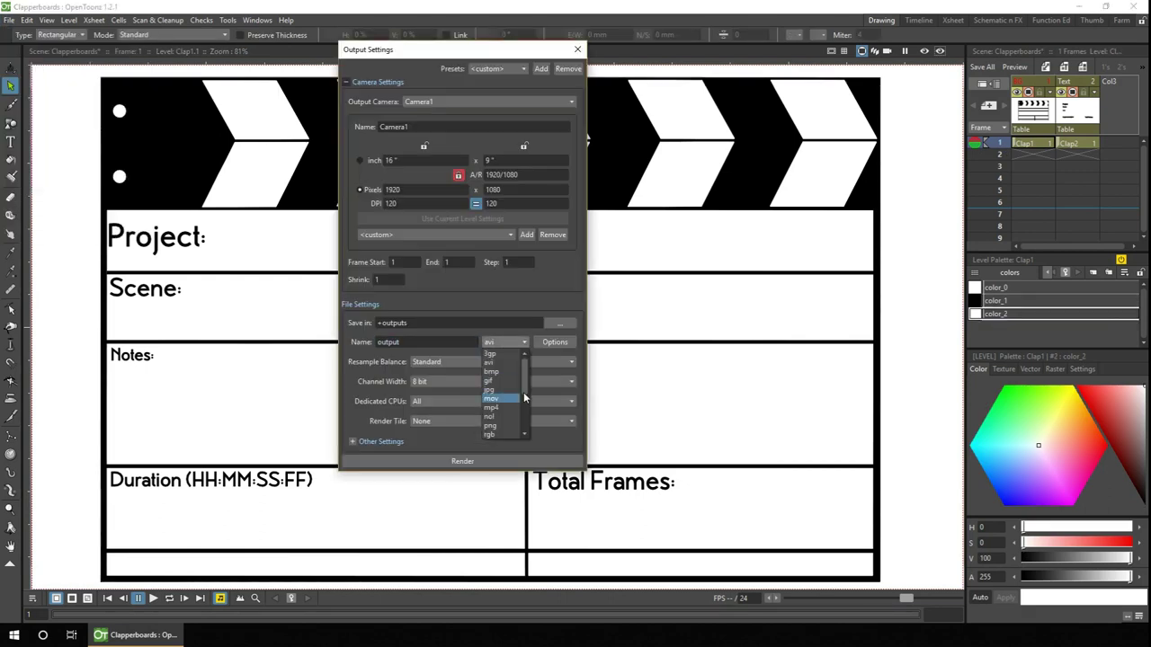
left_click(491, 398)
left_click(462, 462)
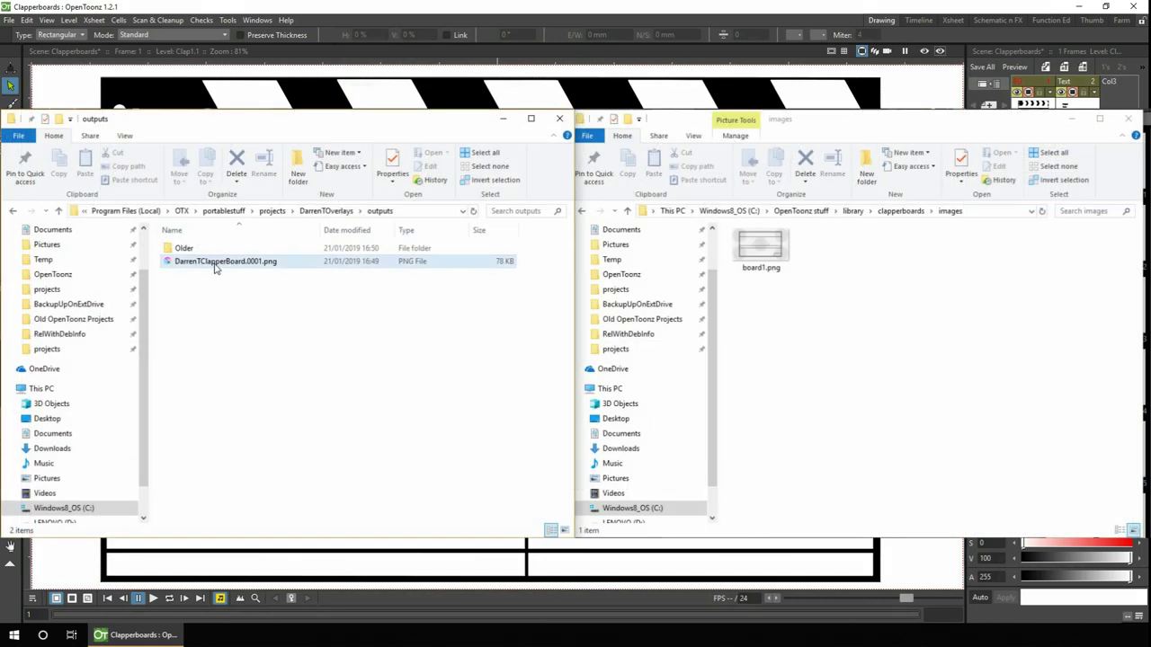
Move DarrenTClapperBoard.0001.png into the images folder and rename it DarrenTClapperBoard.png
left_click(215, 267)
left_click_drag(216, 267, 869, 368)
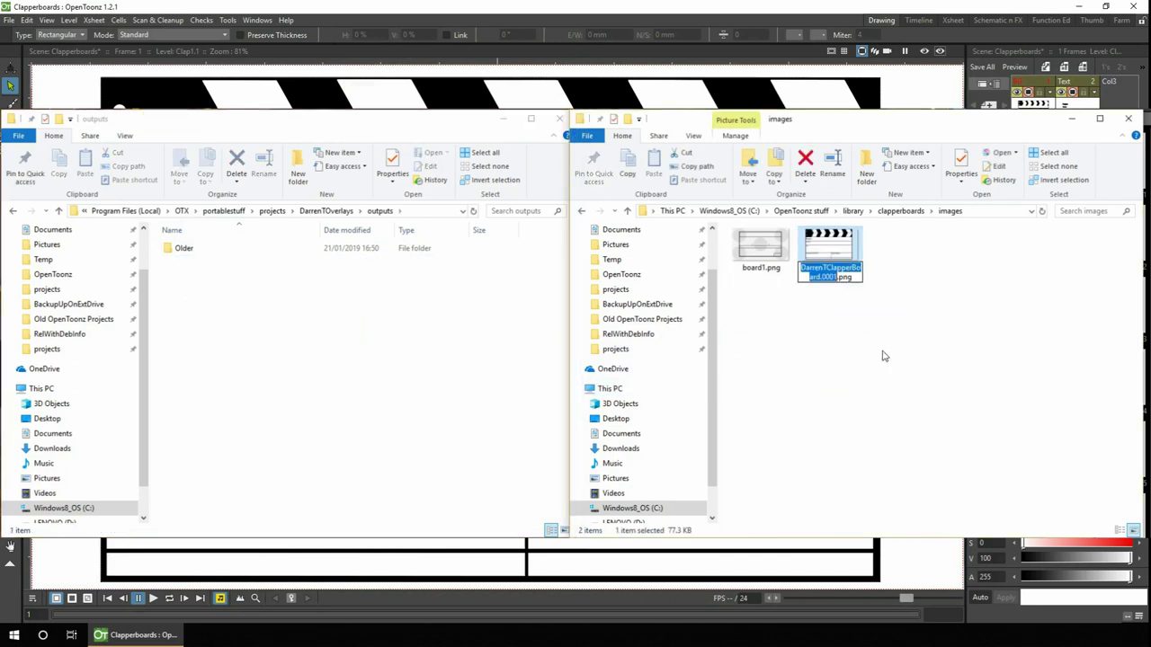
key("BackSpace")
key("BackSpace")
key("BackSpace")
key("BackSpace")
key("BackSpace")
key("Return")
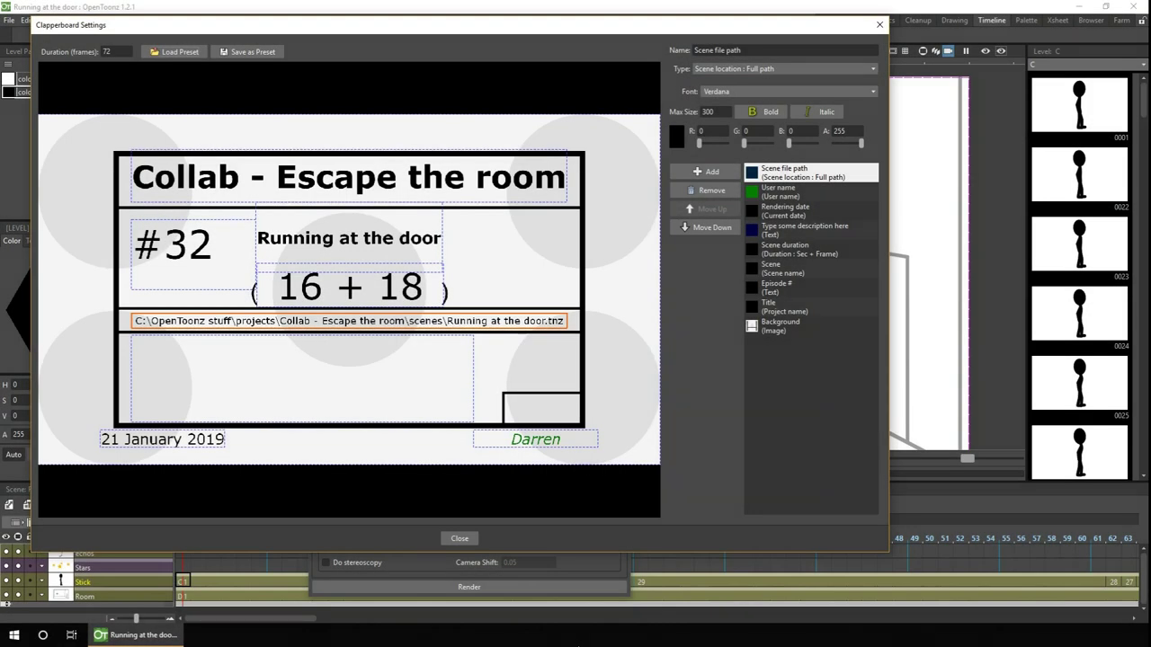
Remove all eight sample items, from Scene file path through Title
left_click(711, 190)
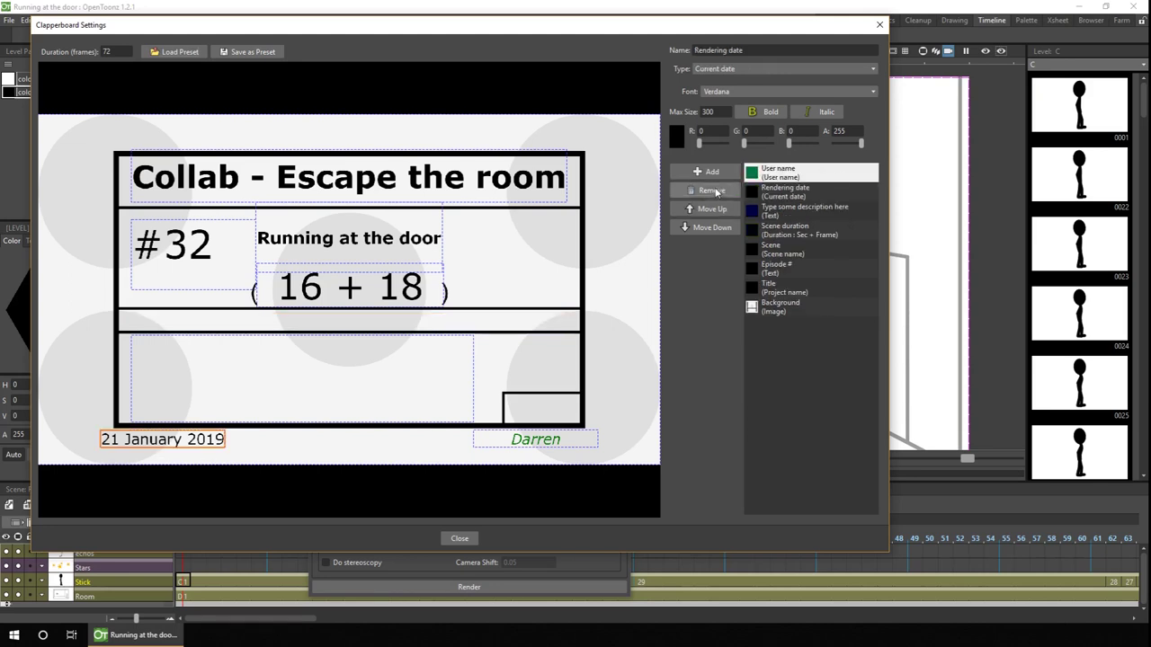
left_click(712, 190)
left_click(711, 190)
left_click(711, 189)
left_click(711, 190)
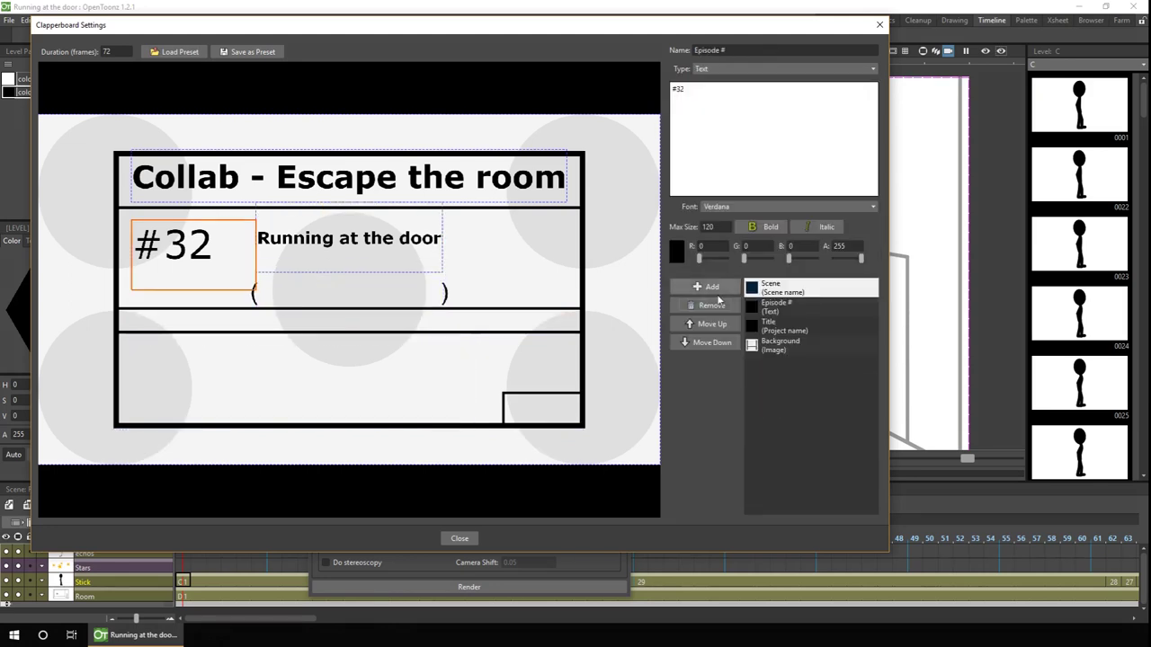
left_click(711, 303)
left_click(712, 189)
left_click(713, 160)
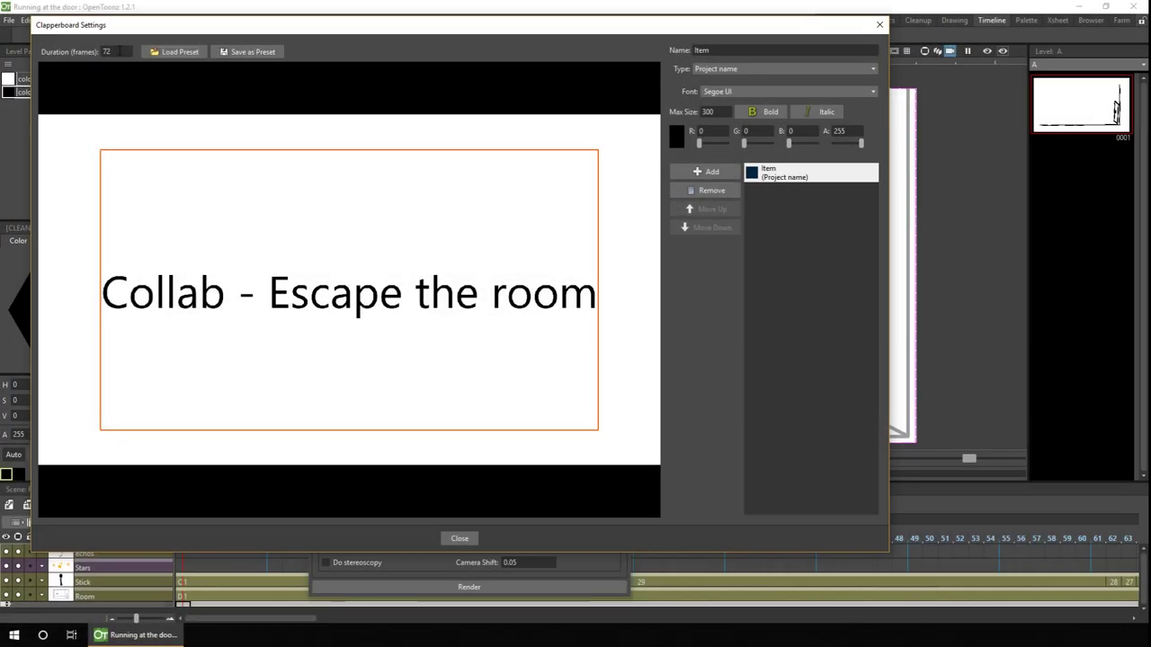
Make the item an Image using DarrenTClapperBoard.png from Library > clapperboards > images, enlarged to fill the frame
left_click(817, 69)
scroll(866, 135, "down", 2)
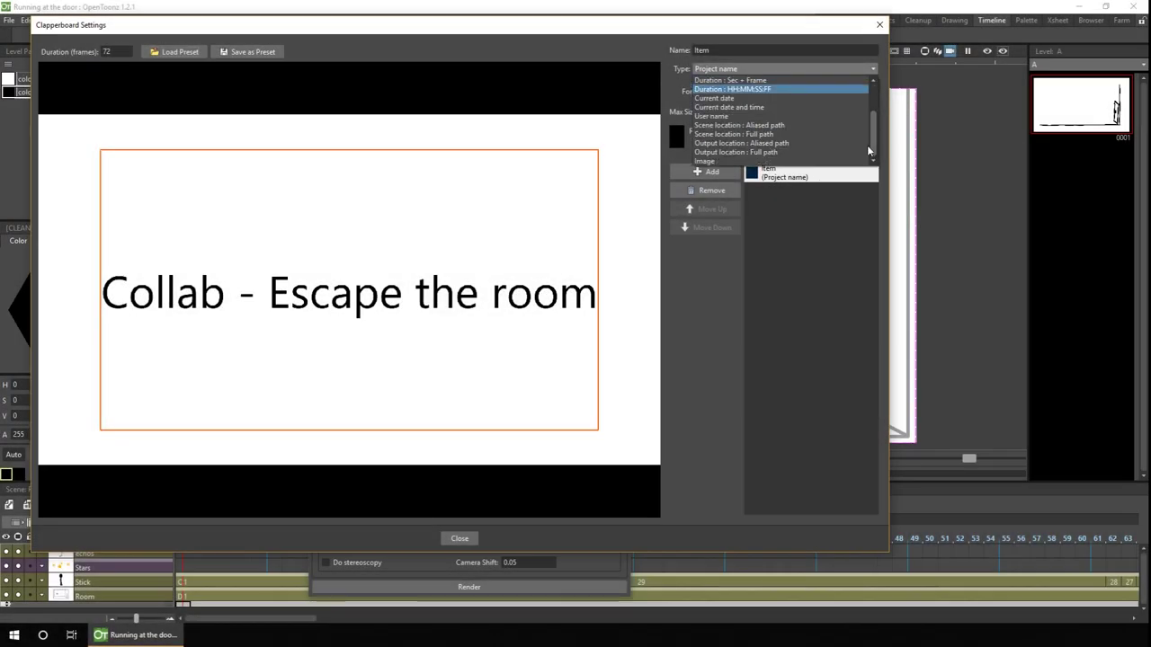
left_click(773, 161)
left_click(862, 88)
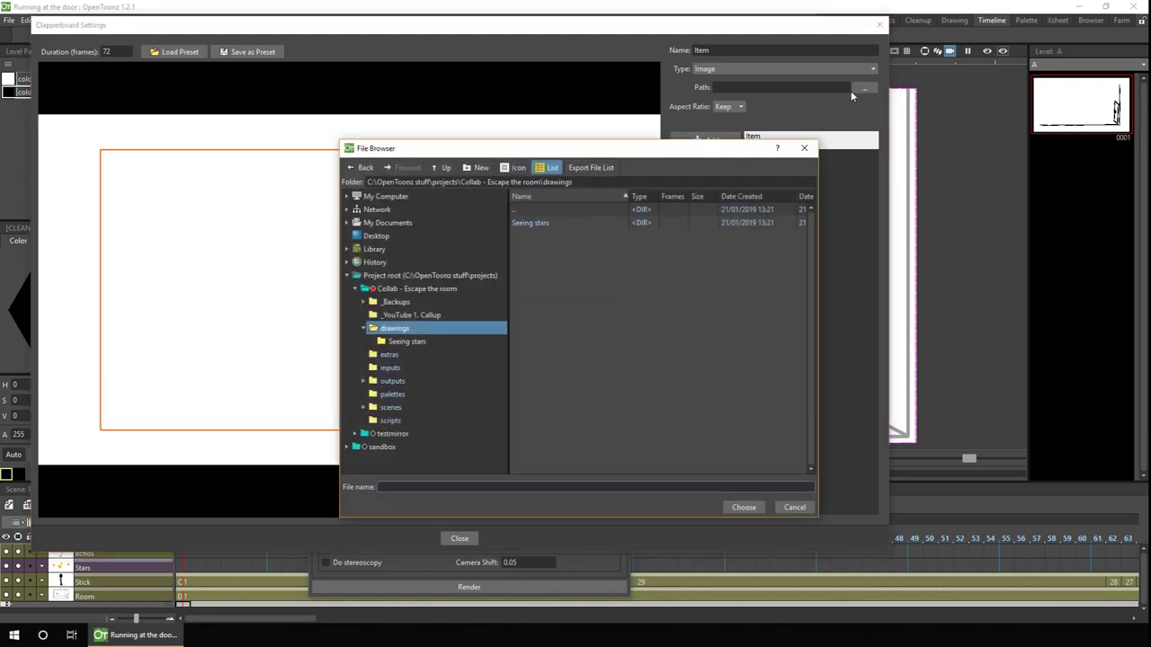
left_click(349, 250)
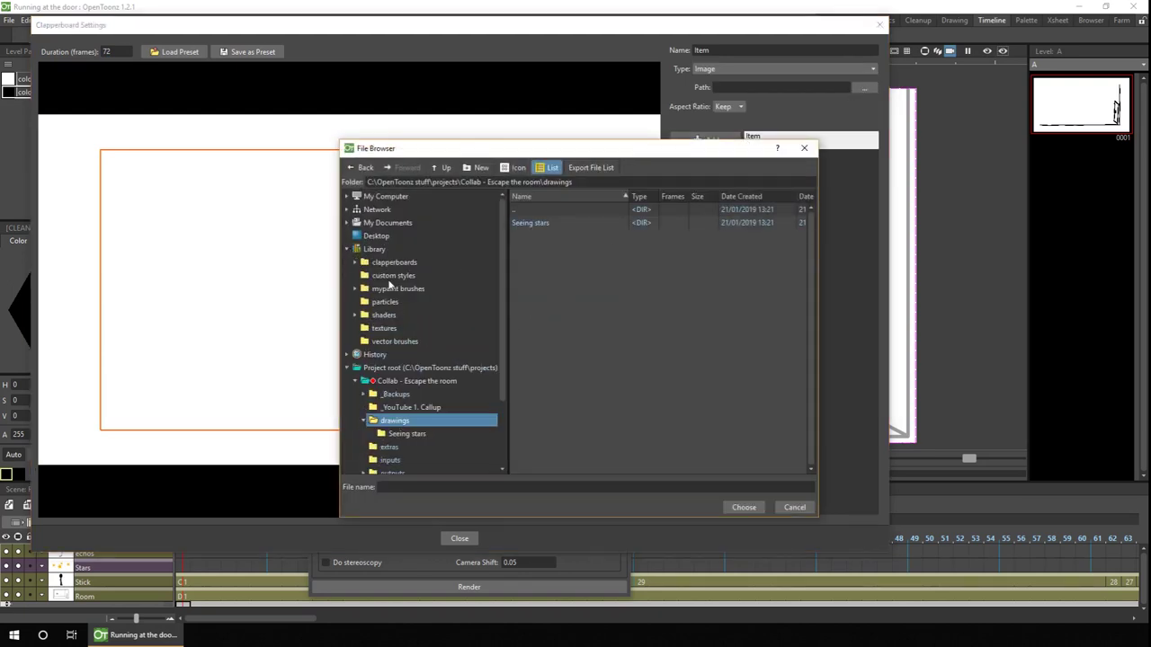
left_click(355, 261)
left_click(390, 275)
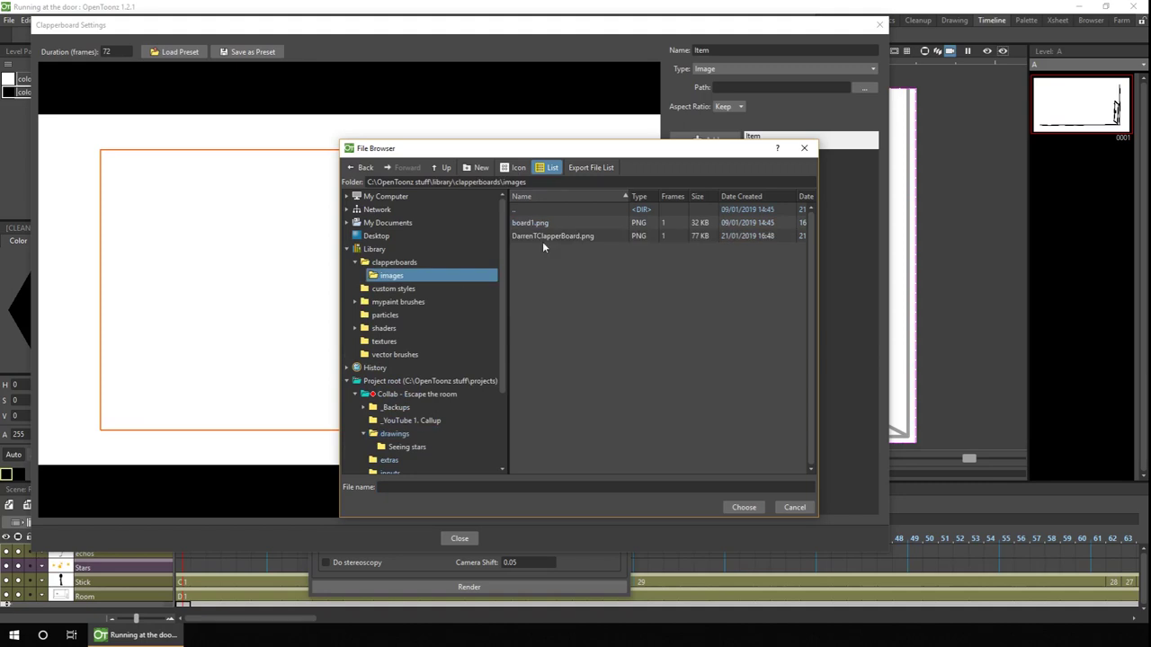
left_click(561, 236)
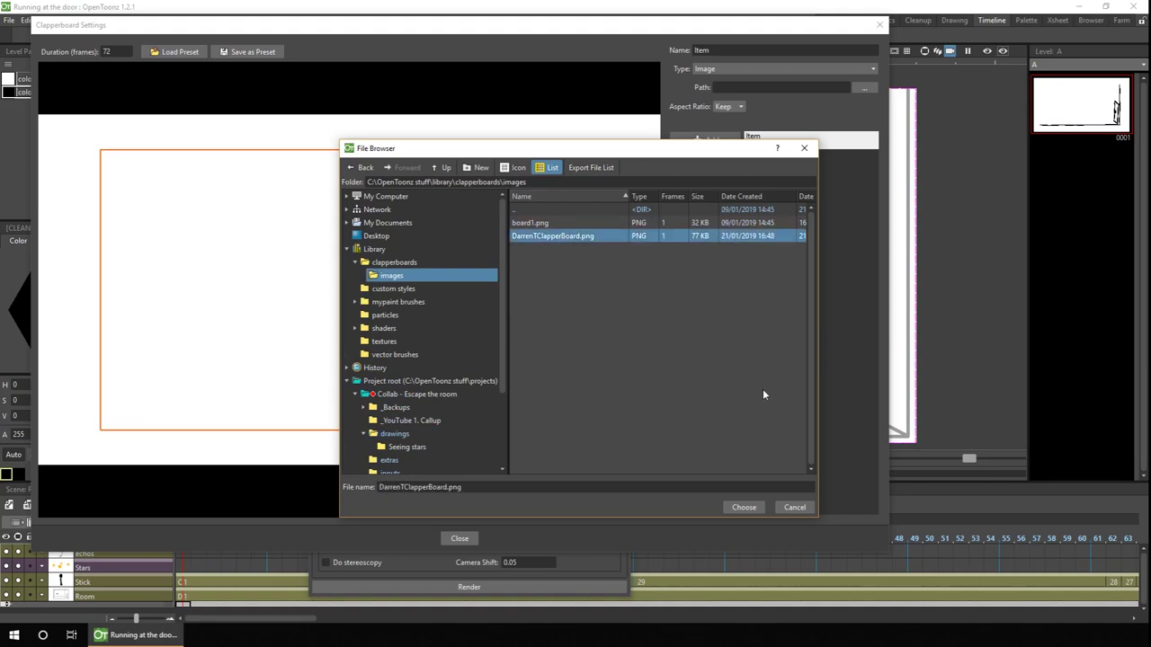
left_click(745, 509)
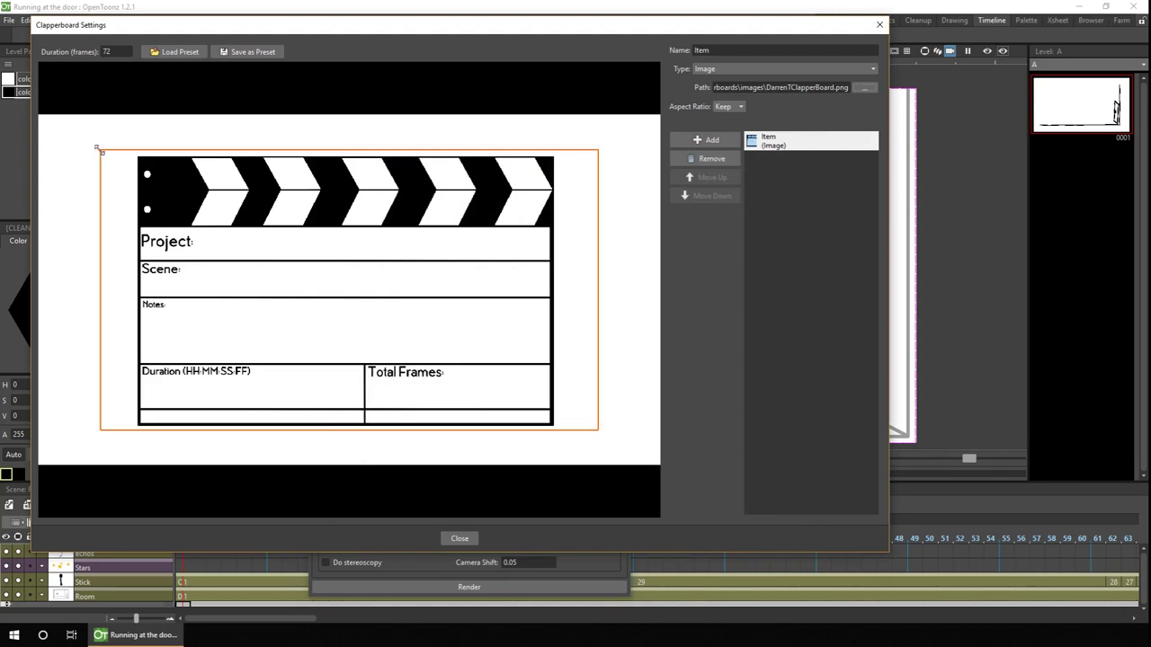
left_click_drag(97, 146, 38, 101)
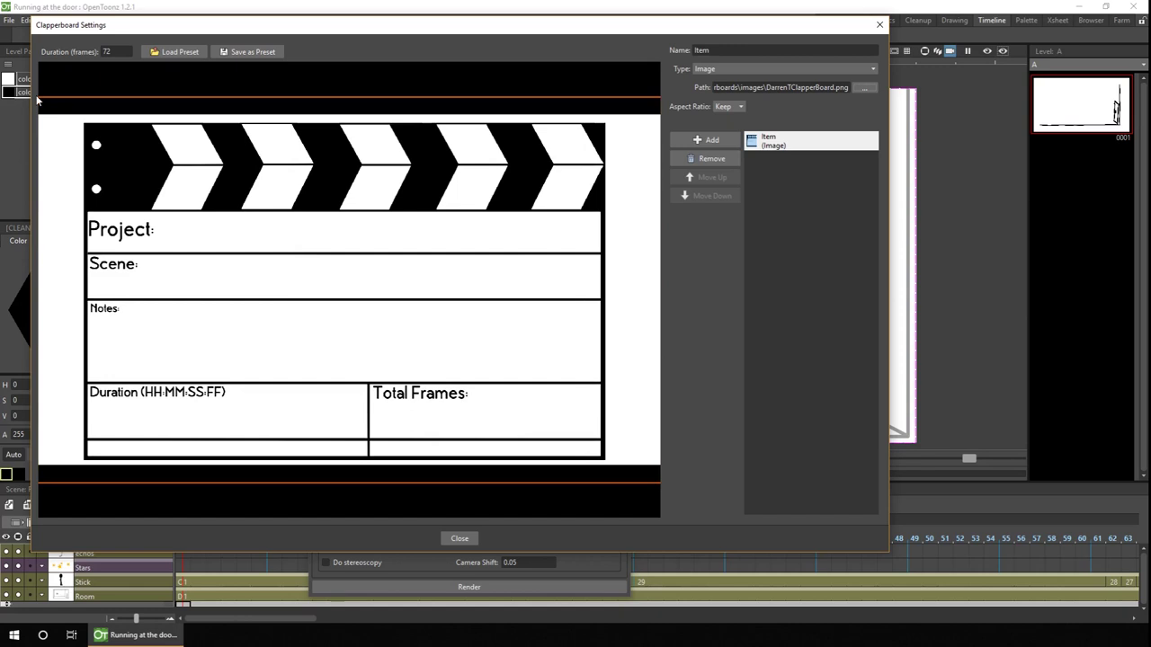
Add project name and scene name items fitted into the Project and Scene rows
left_click(717, 144)
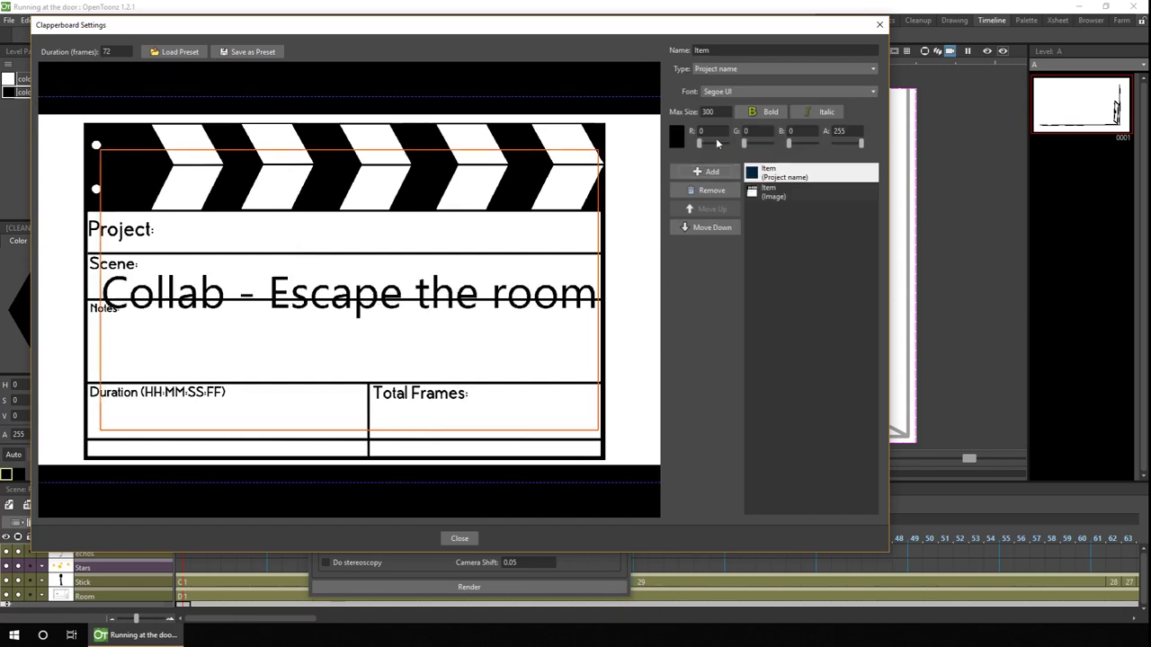
left_click_drag(298, 289, 298, 237)
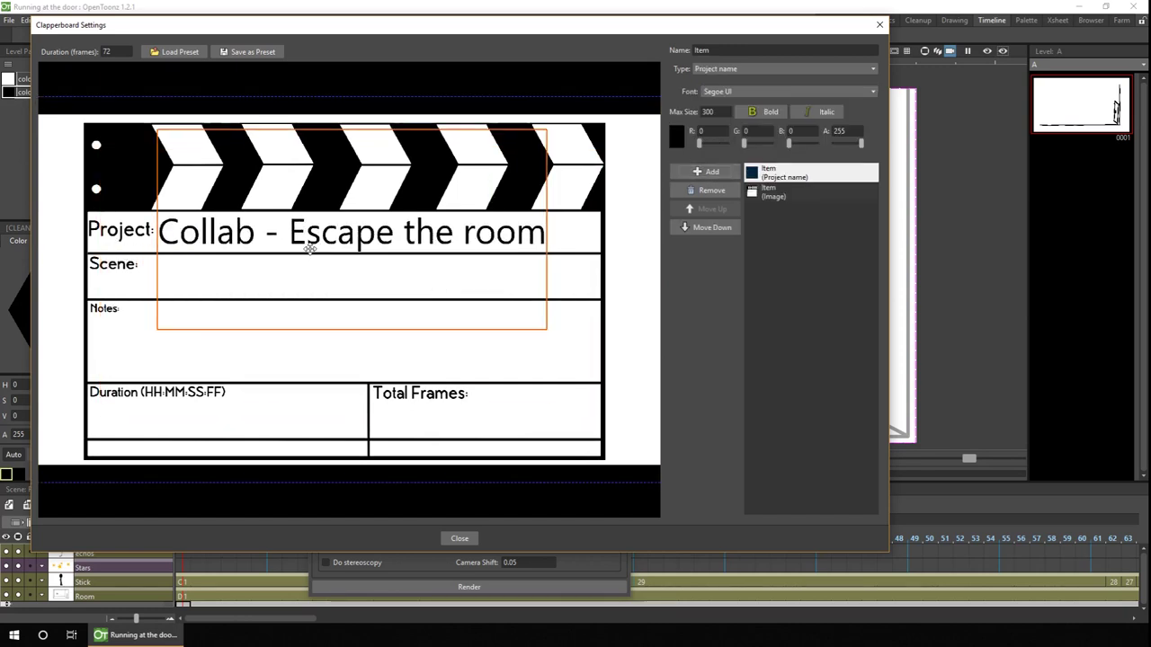
left_click_drag(349, 334, 349, 252)
left_click(706, 171)
left_click_drag(159, 296, 113, 279)
Add a Notes text item and an HH:MM:SS:FF duration item in the Duration row
left_click(705, 171)
left_click(785, 68)
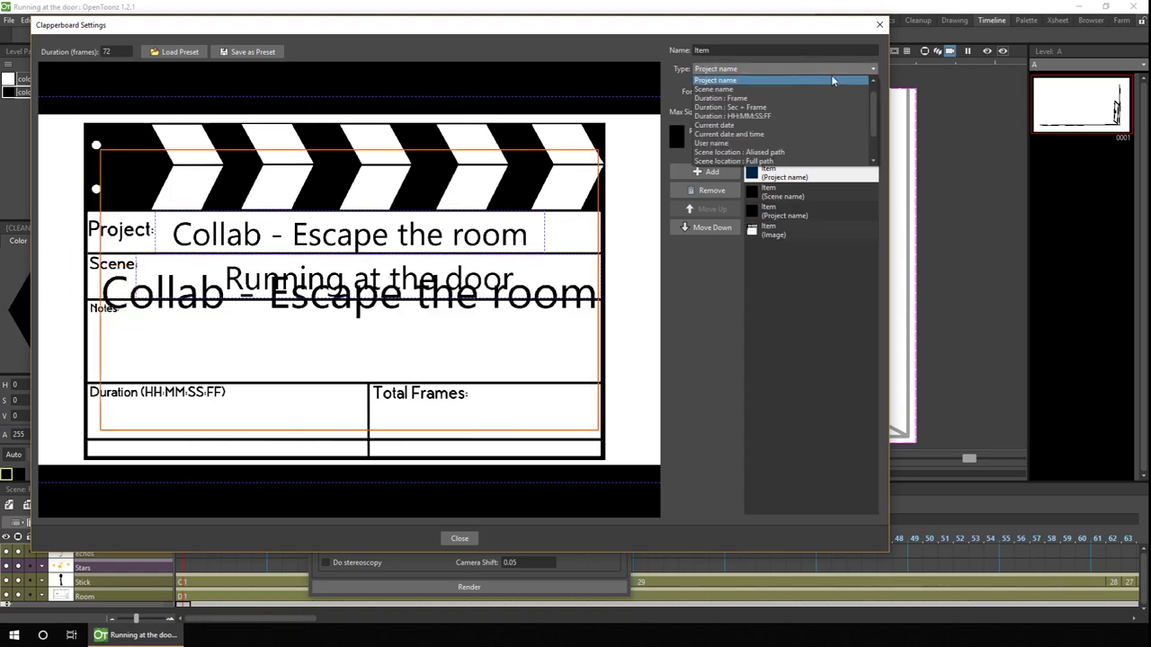
left_click(782, 179)
left_click(706, 171)
left_click(785, 68)
left_click(783, 99)
left_click_drag(598, 263, 360, 399)
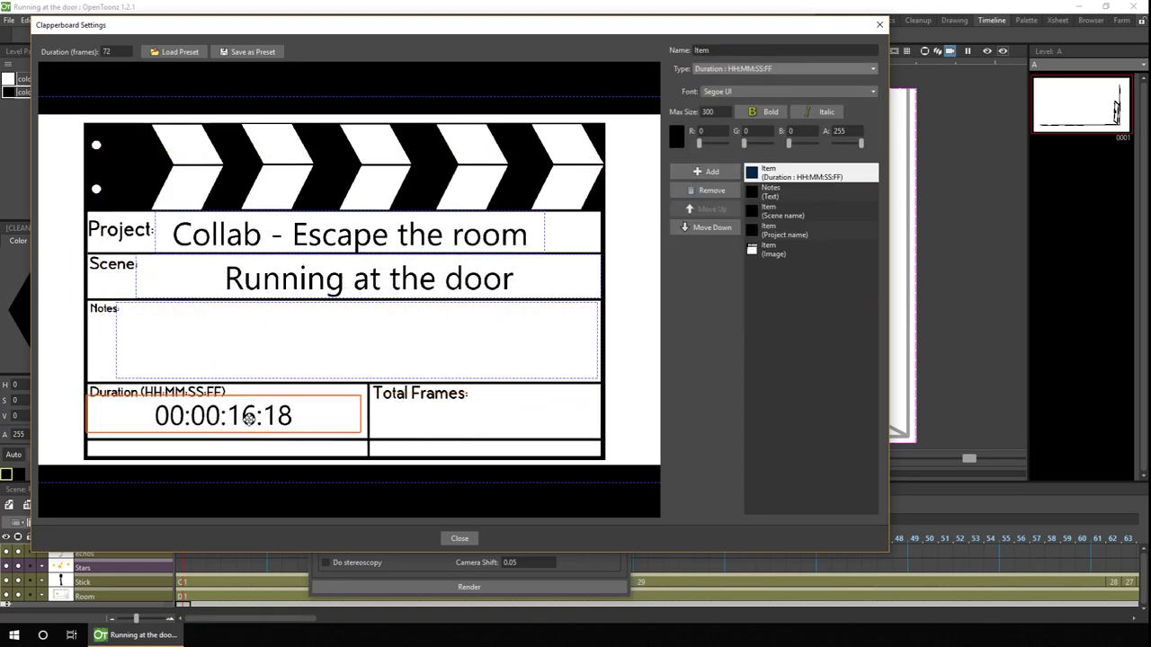
Add a frame-count duration item showing 402 in the Total Frames cell
left_click(706, 171)
left_click(785, 69)
left_click(729, 92)
left_click_drag(261, 221, 533, 409)
Add user name and current date-and-time items in the bottom cells
left_click(706, 171)
left_click(758, 69)
left_click(710, 137)
left_click_drag(100, 150, 368, 438)
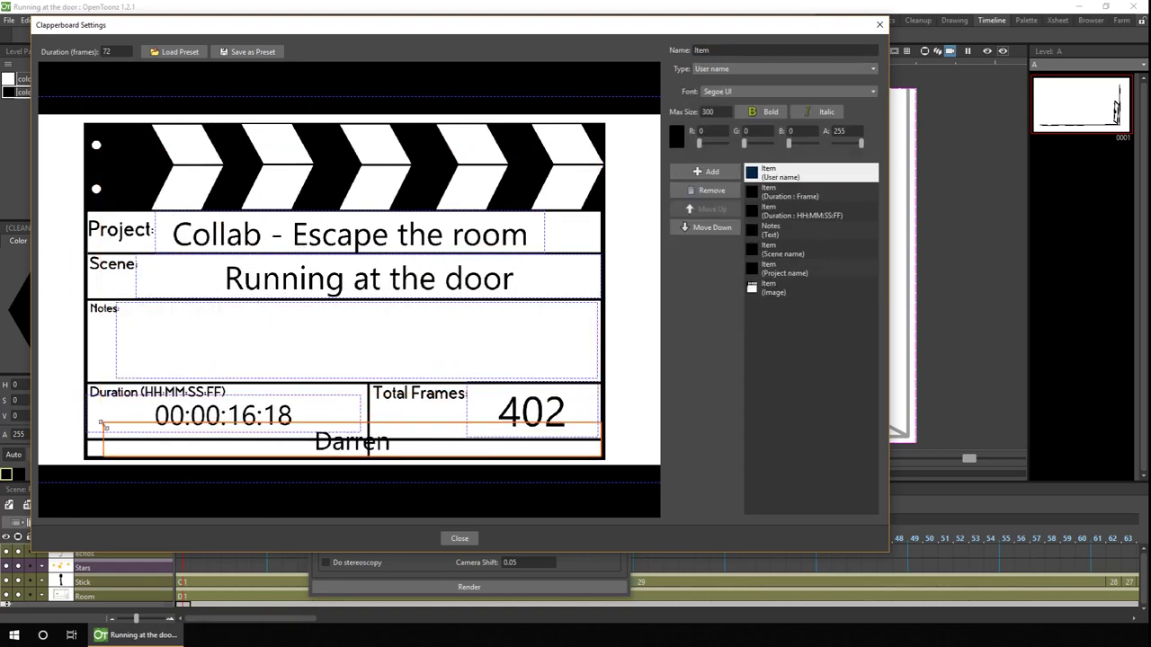
left_click(705, 171)
left_click(785, 68)
left_click(728, 128)
left_click_drag(601, 149, 362, 439)
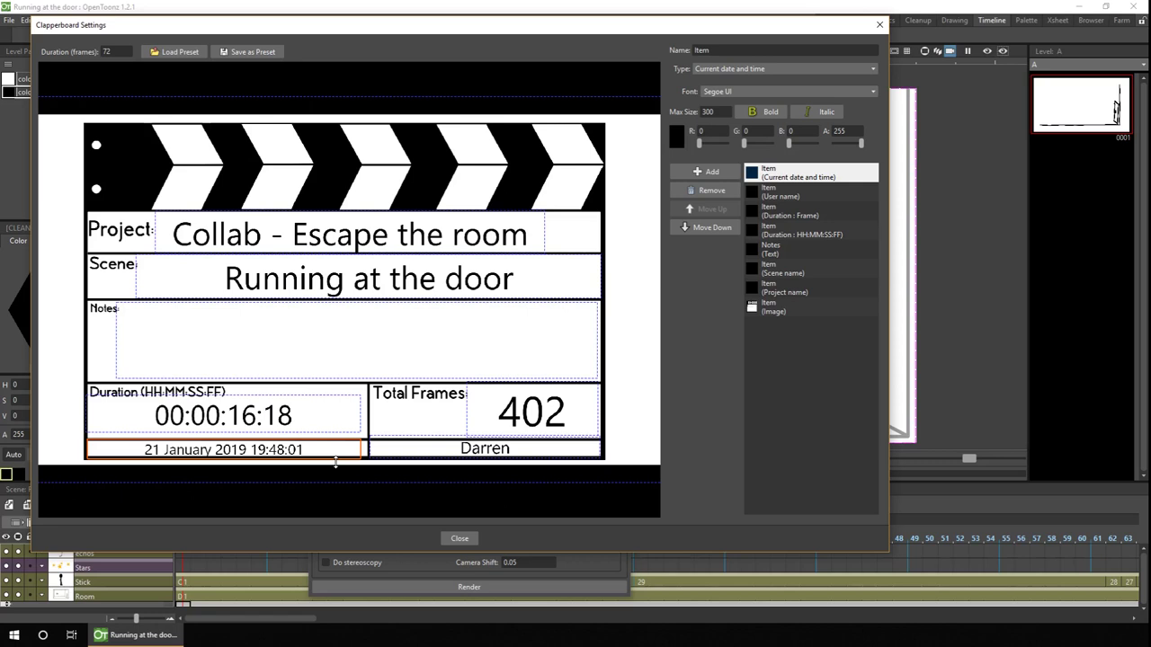
Save the clapperboard settings as the preset 'Collab project'
left_click(262, 52)
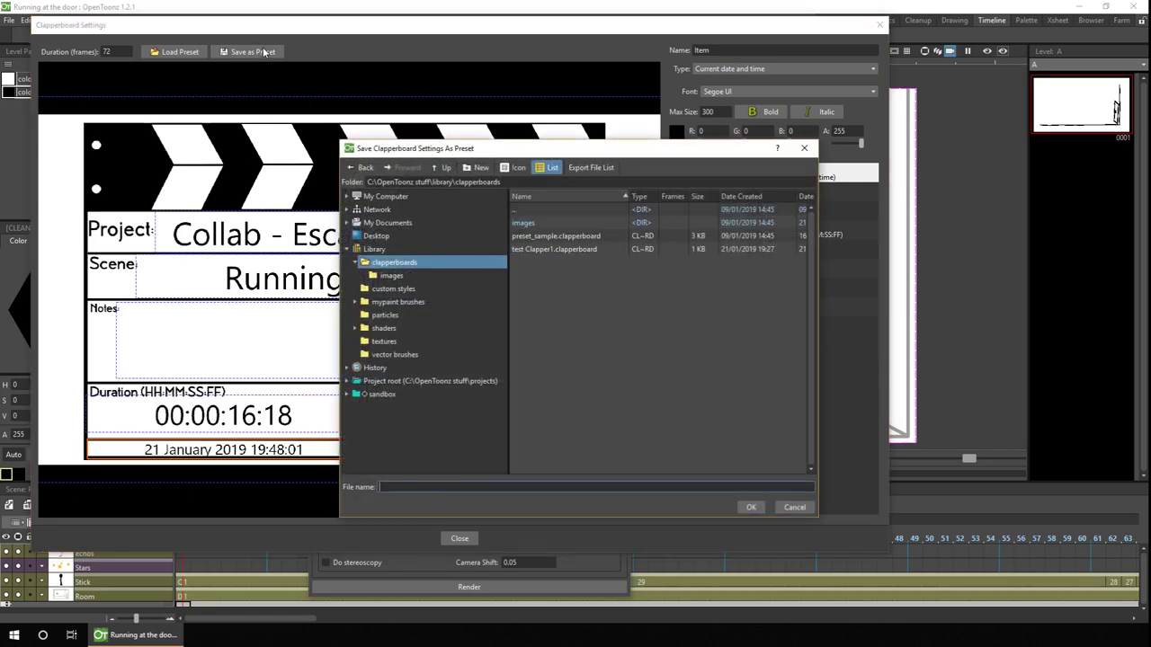
type("Collab project")
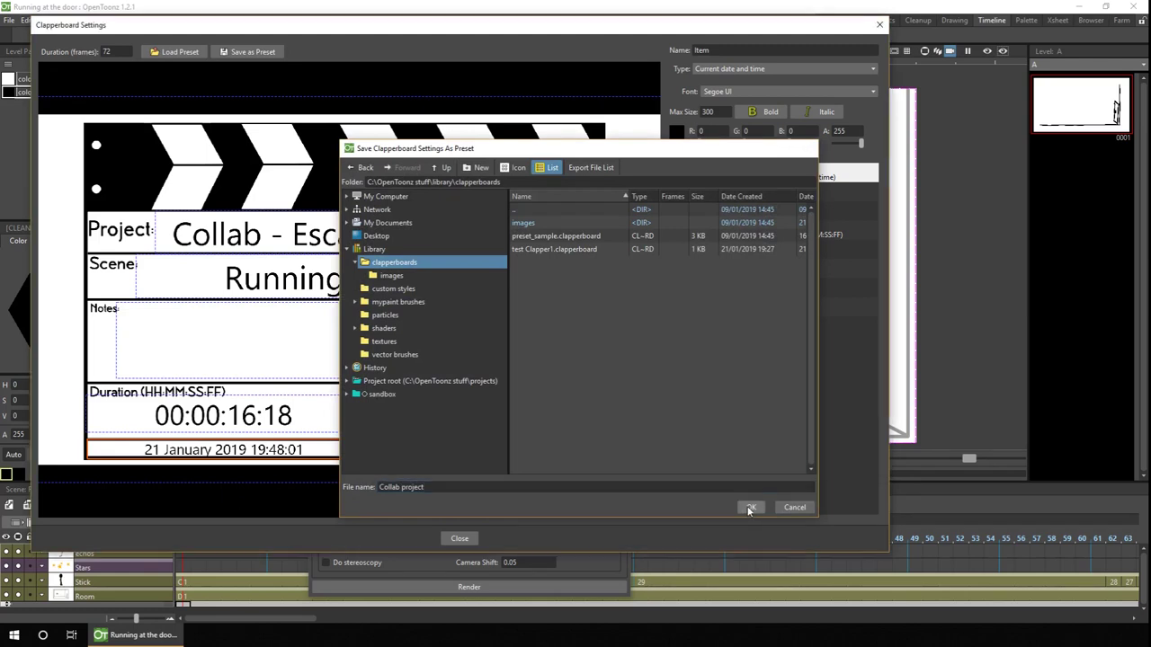
left_click(751, 507)
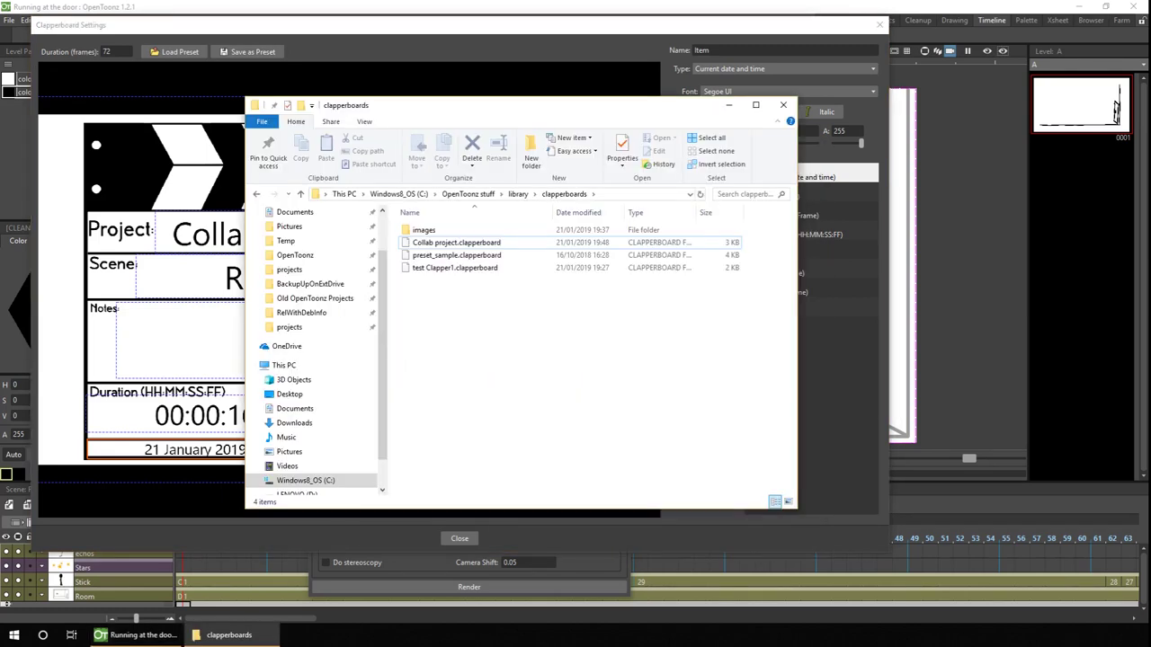
Select Collab project.clapperboard in the clapperboards folder to confirm it was saved
left_click(530, 245)
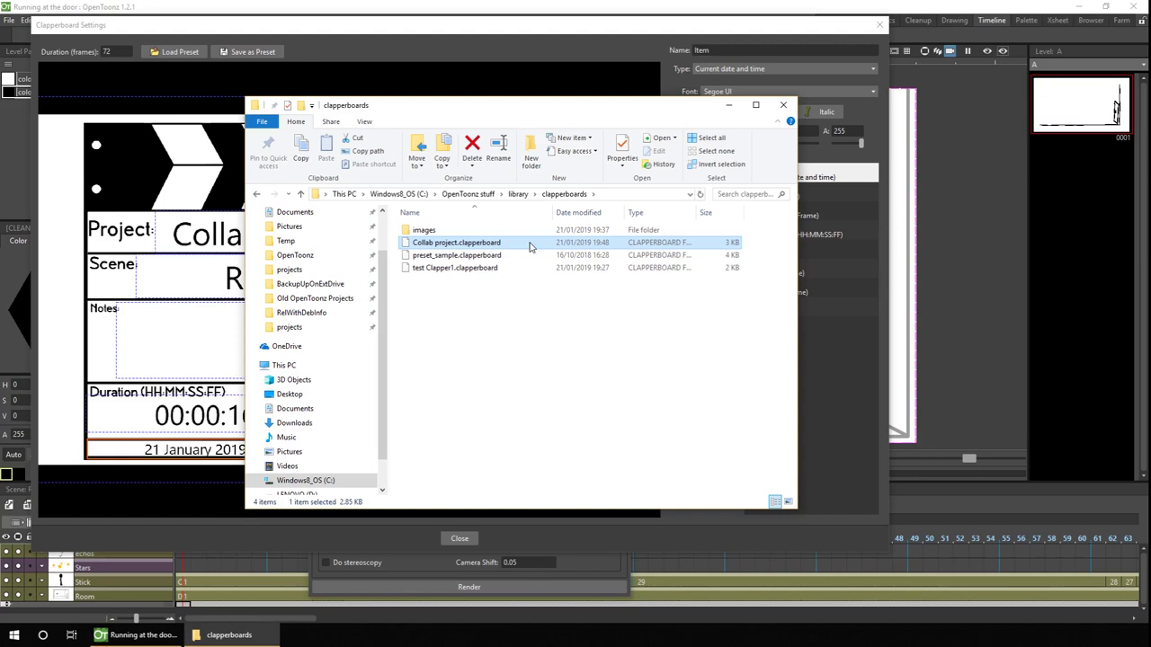
Close File Explorer and Clapperboard Settings, then render the 402-frame scene to video
key("alt+F4")
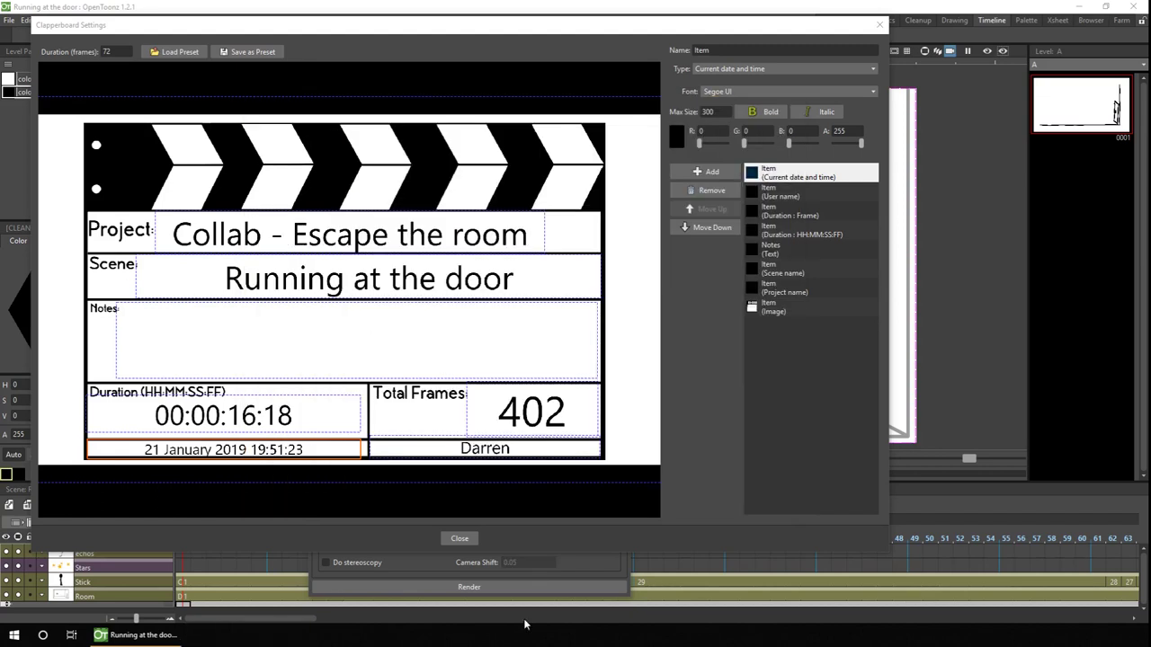
left_click(459, 538)
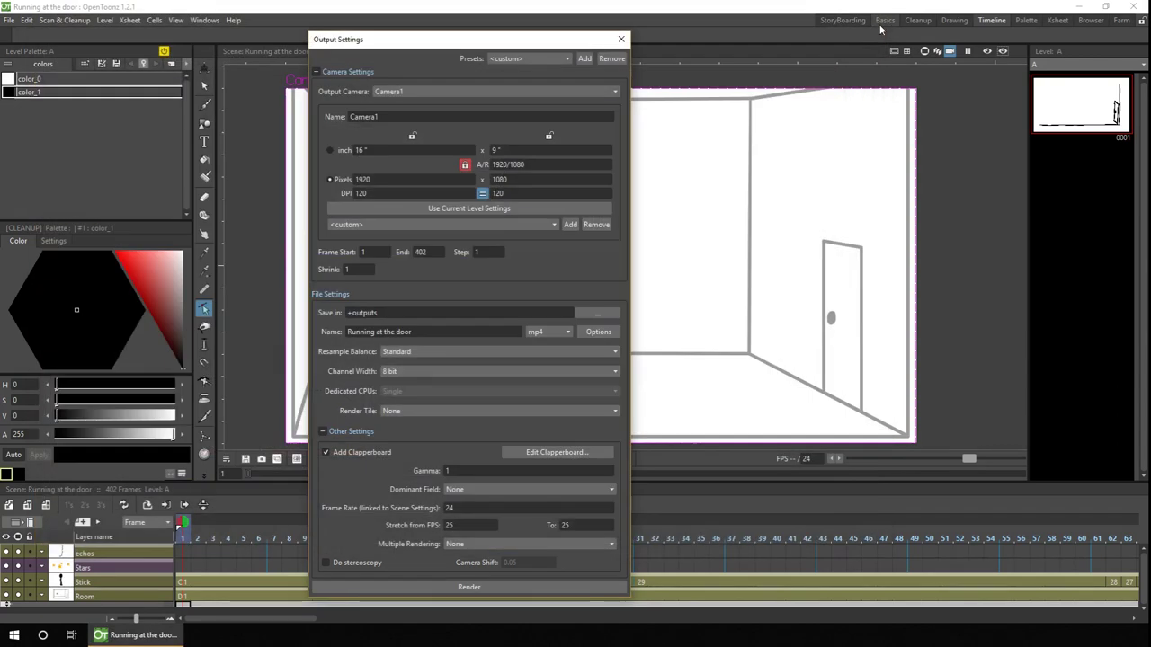
left_click(468, 587)
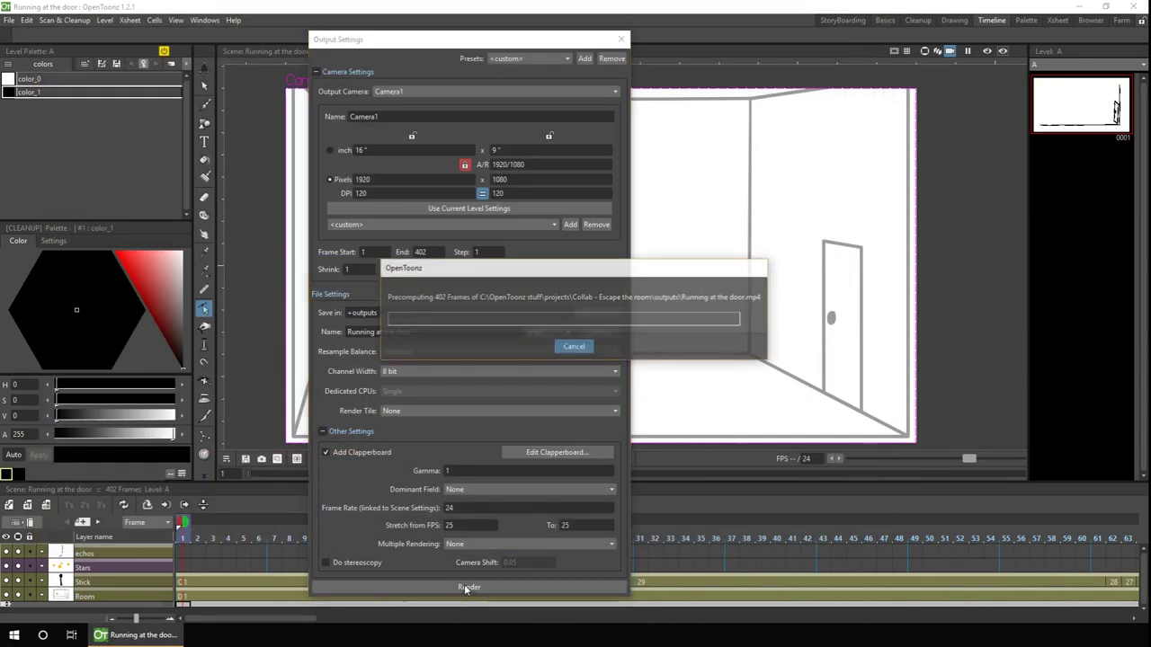